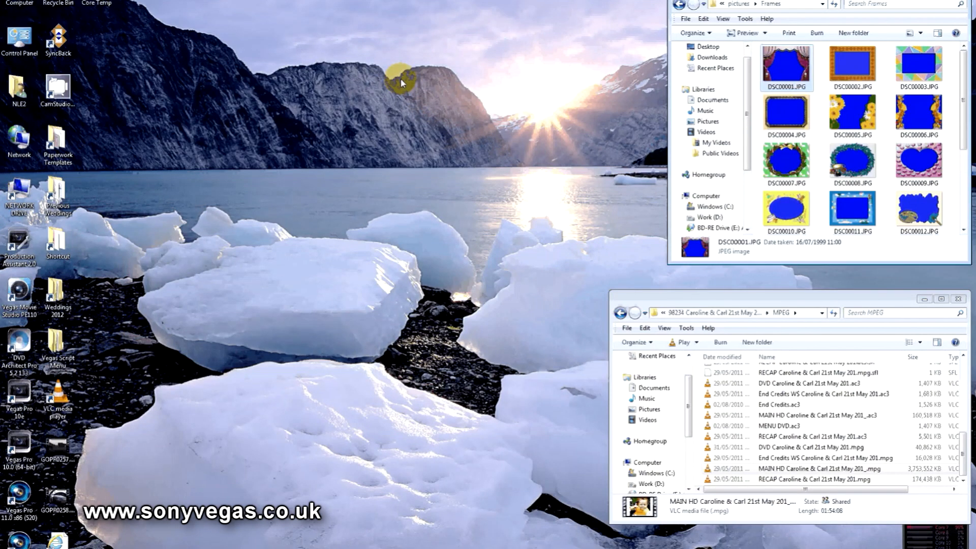
Step: Start DVD Architect Pro and reposition its window on the desktop
double_click(19, 343)
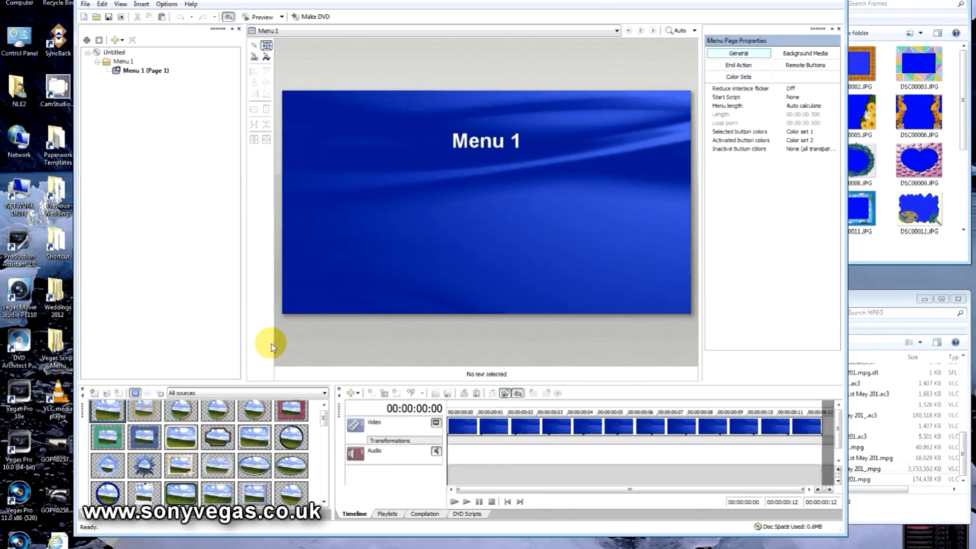
drag(470, 3, 486, 12)
Step: Add the MAIN HD .mpg video from the MPEG folder to Menu 1 as a button, selecting its thumbnail and caption individually
click(876, 295)
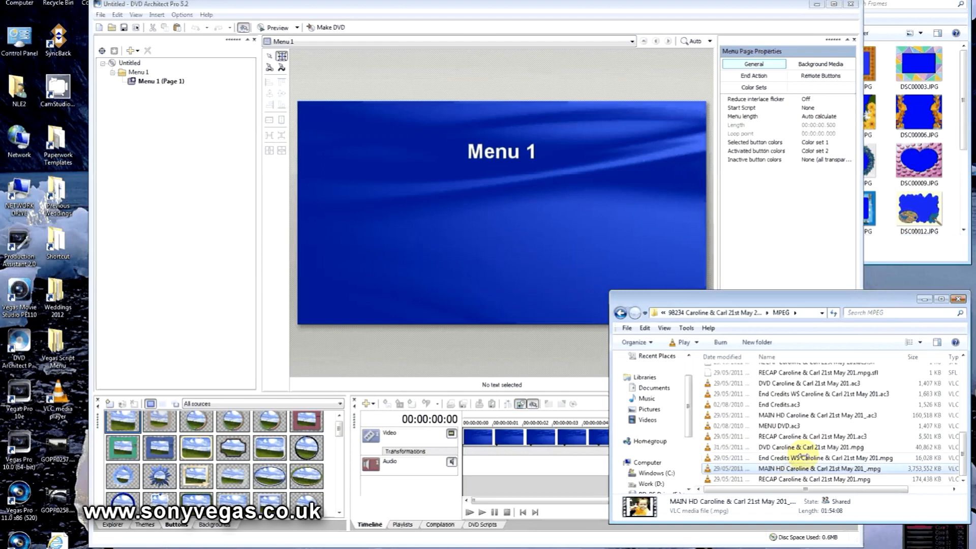
drag(787, 461, 392, 264)
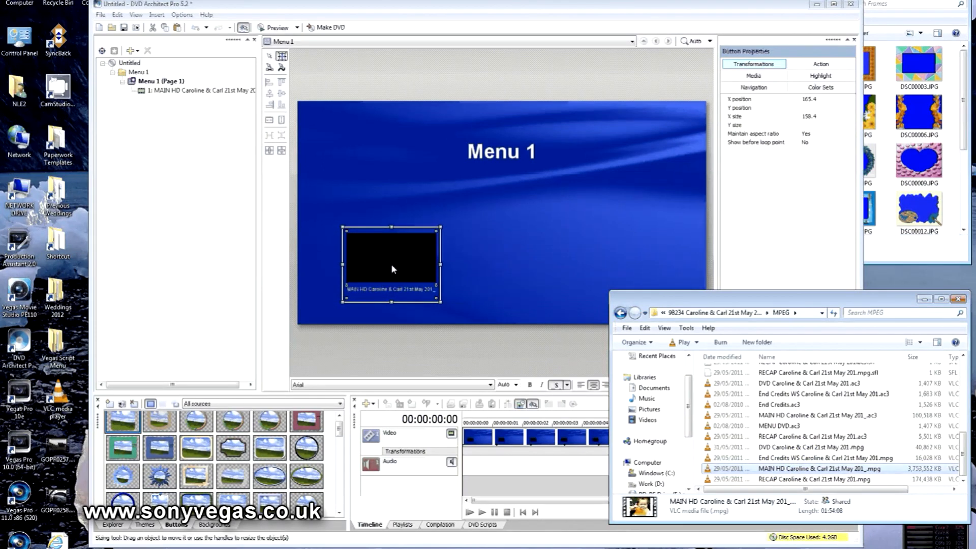
click(534, 266)
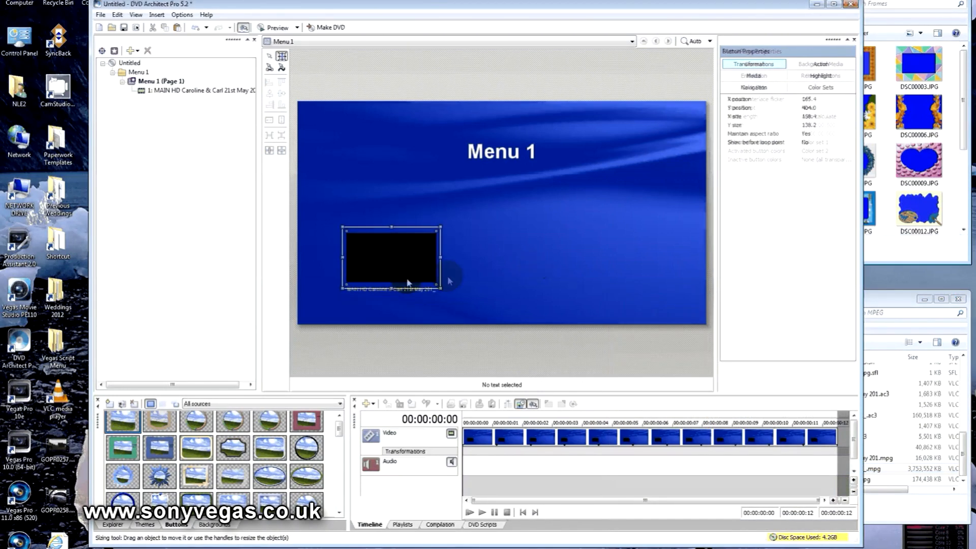
click(407, 287)
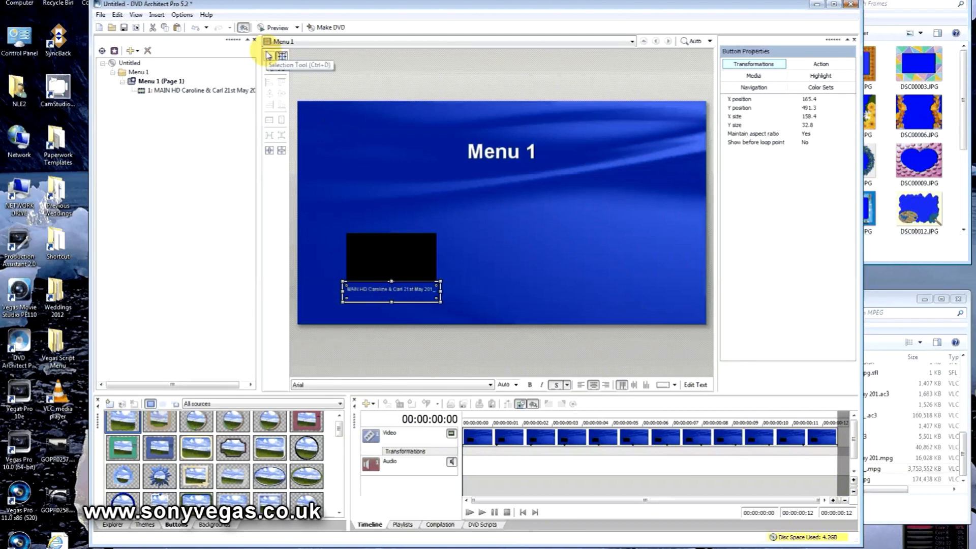
Step: Insert a "Scene Selection" menu with 6 links per page for the main video, and place its button at Menu 1's lower right
click(269, 56)
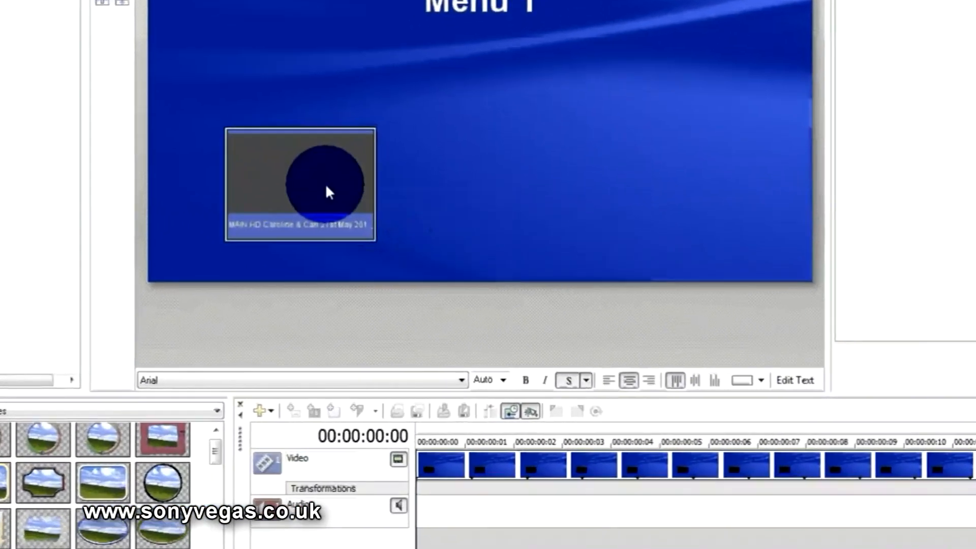
right_click(331, 196)
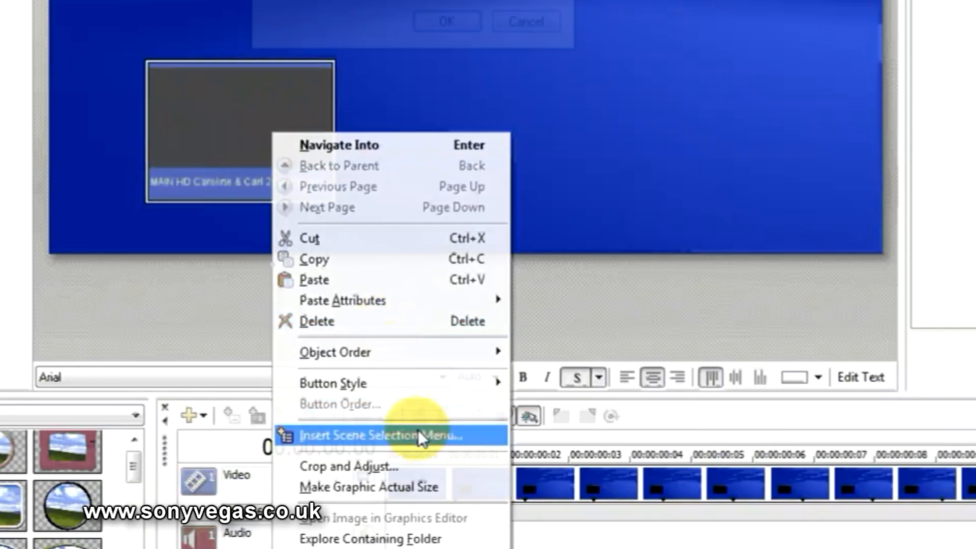
click(418, 436)
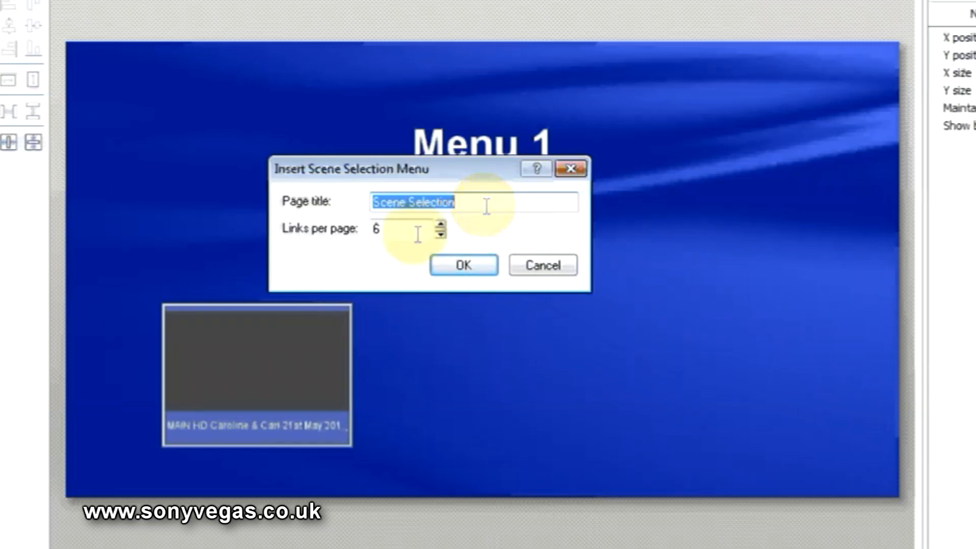
click(454, 266)
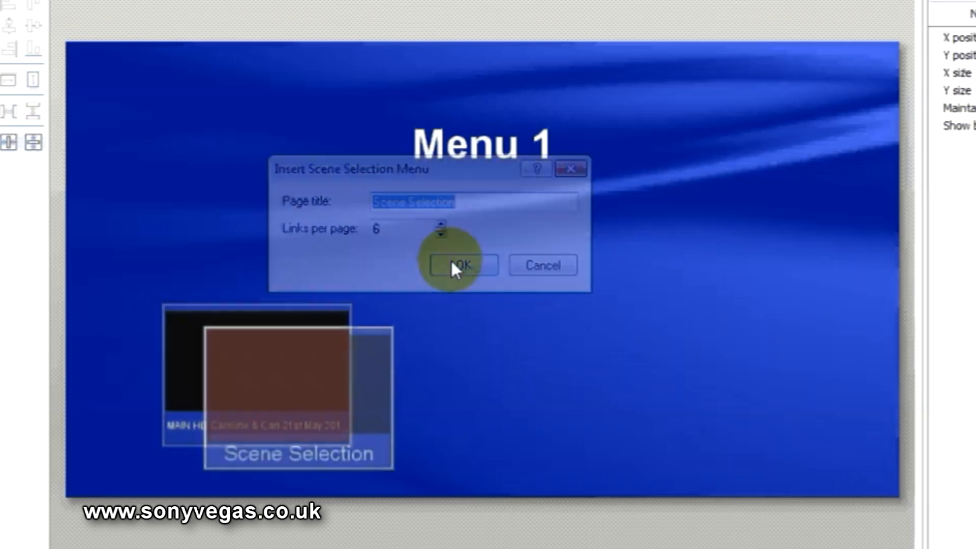
drag(364, 410, 799, 407)
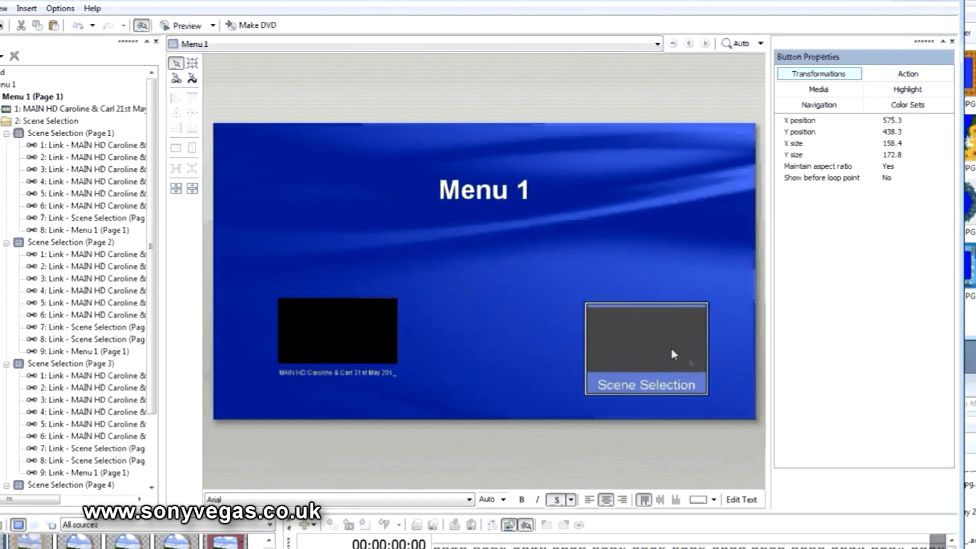
Step: Delete the thumbnail of the Scene Selection button, keeping only its text
click(166, 47)
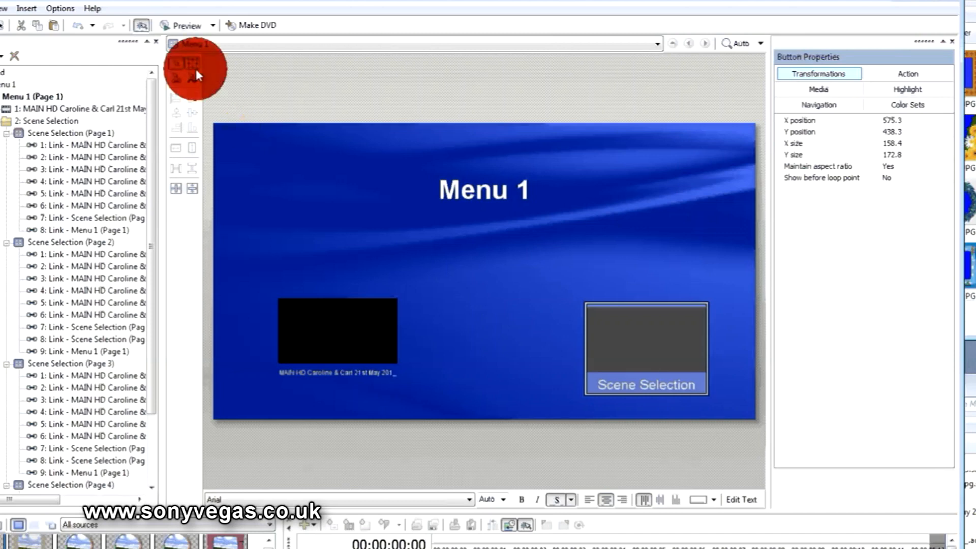
click(635, 321)
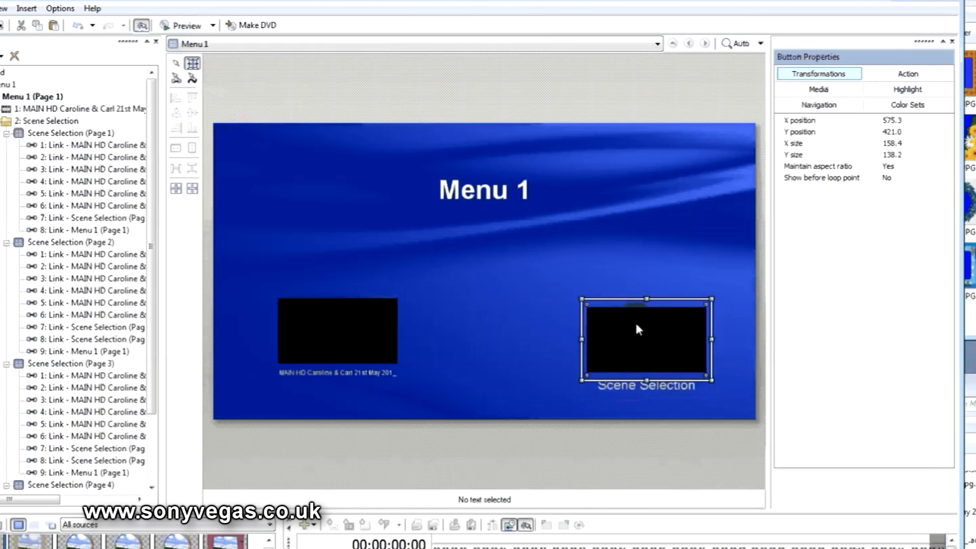
key(Delete)
Step: Browse the Scene Selection pages, return to Menu 1 and open the main video from its button
click(677, 385)
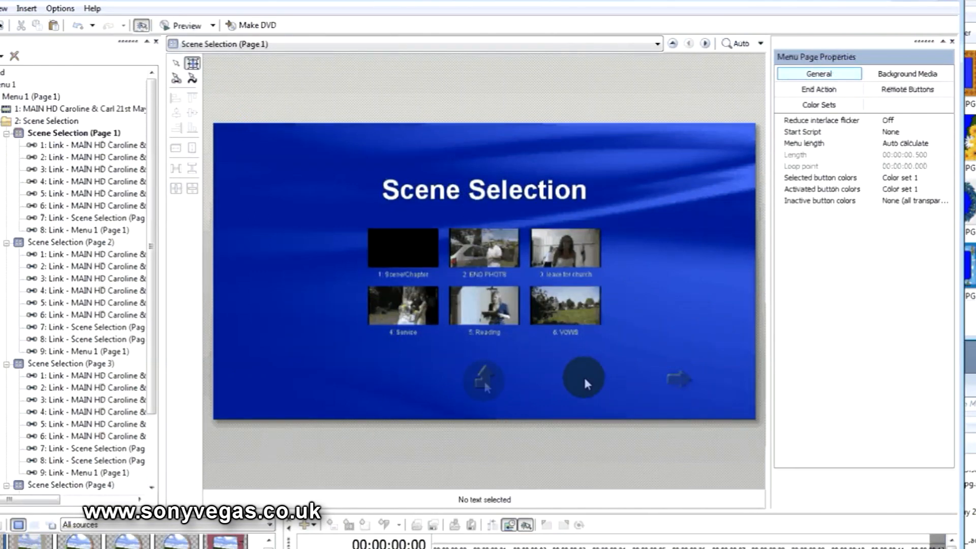
double_click(657, 376)
double_click(681, 379)
double_click(483, 376)
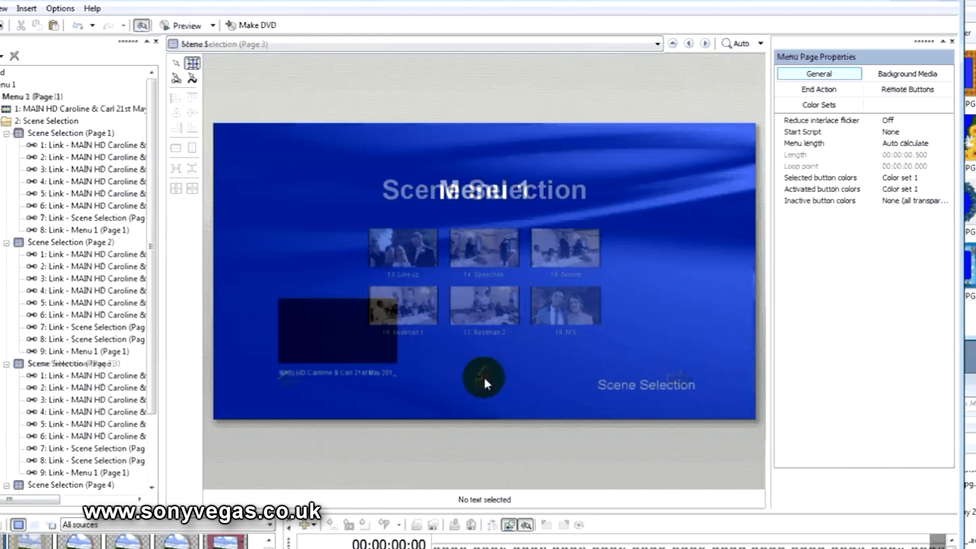
double_click(305, 360)
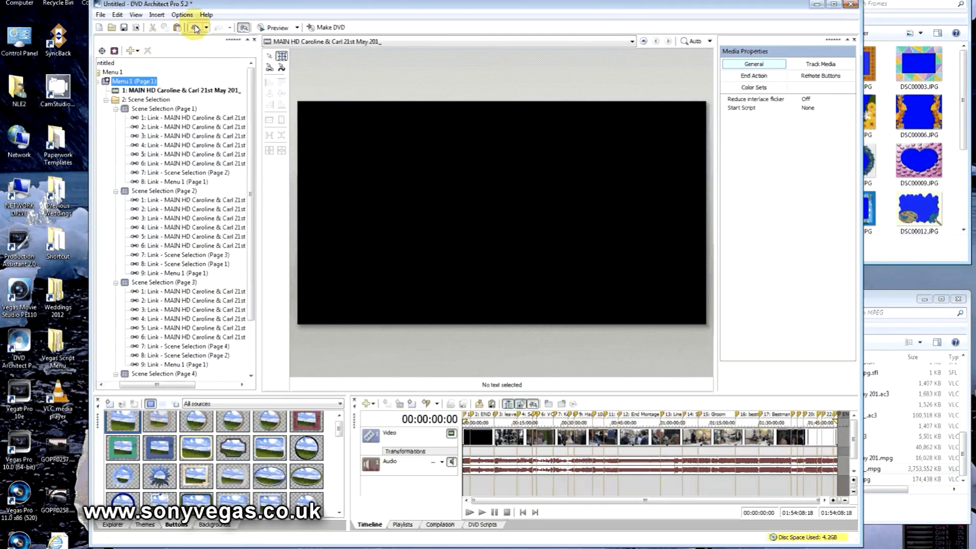
Step: Undo all menu changes back to the empty Menu 1
click(194, 28)
click(194, 28)
click(194, 28)
click(194, 28)
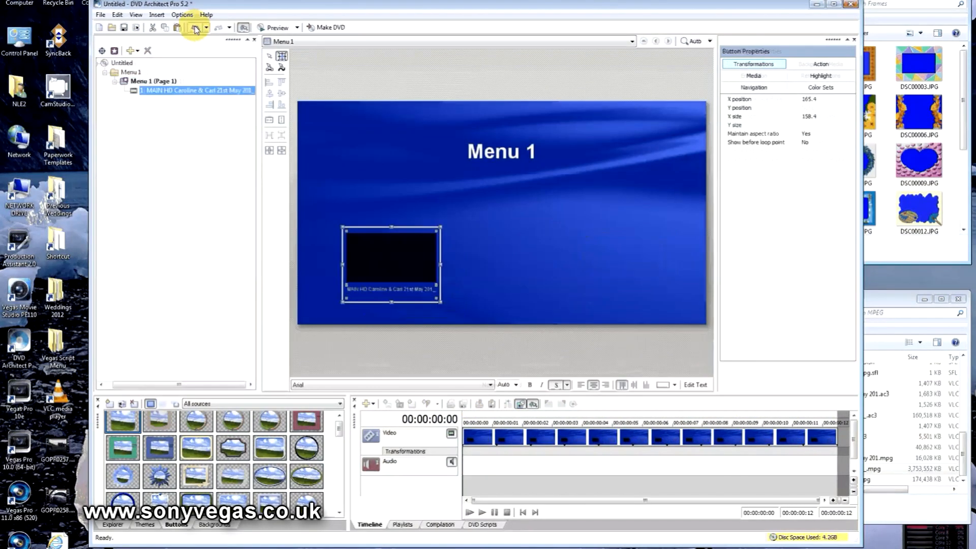
click(195, 28)
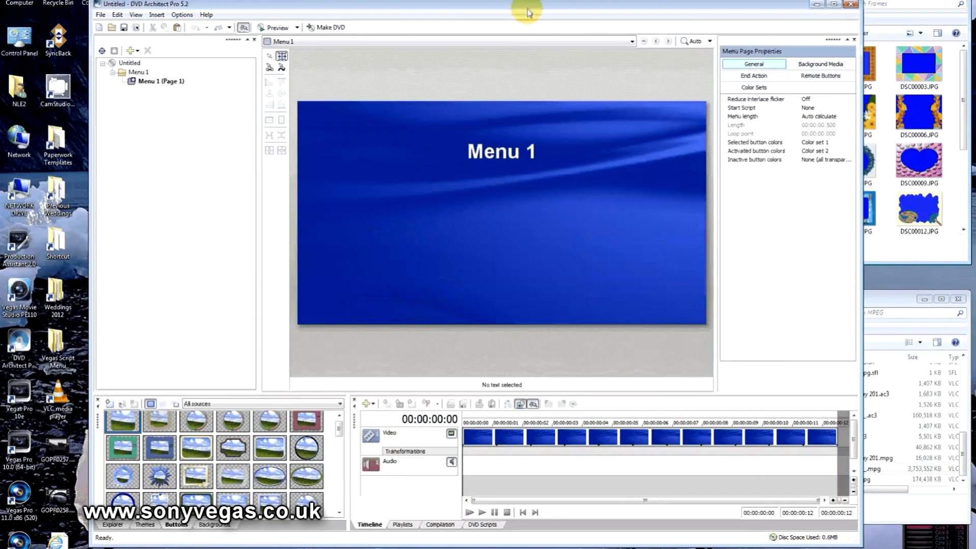
Step: Set the DVD .mpg file from the MPEG folder as Menu 1's background video and audio
drag(526, 10, 500, 2)
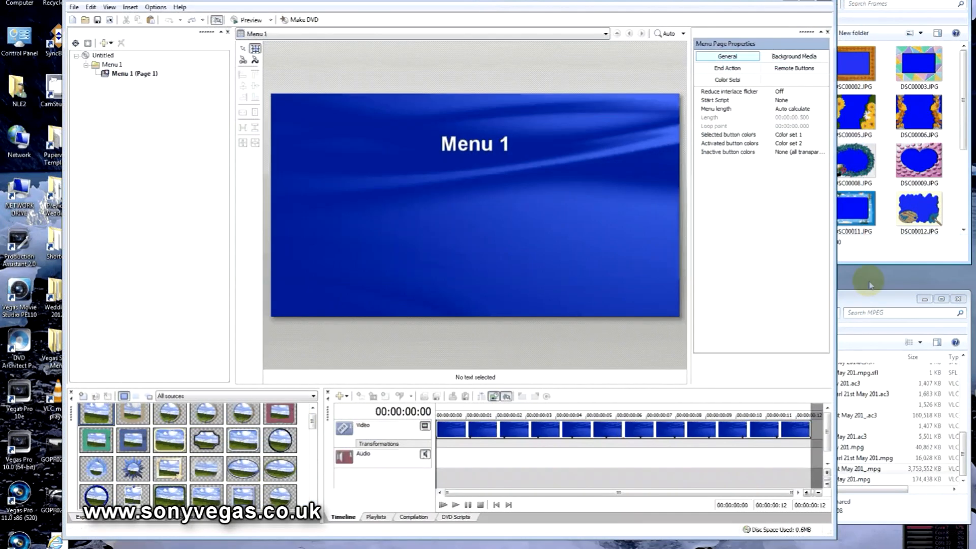
click(869, 298)
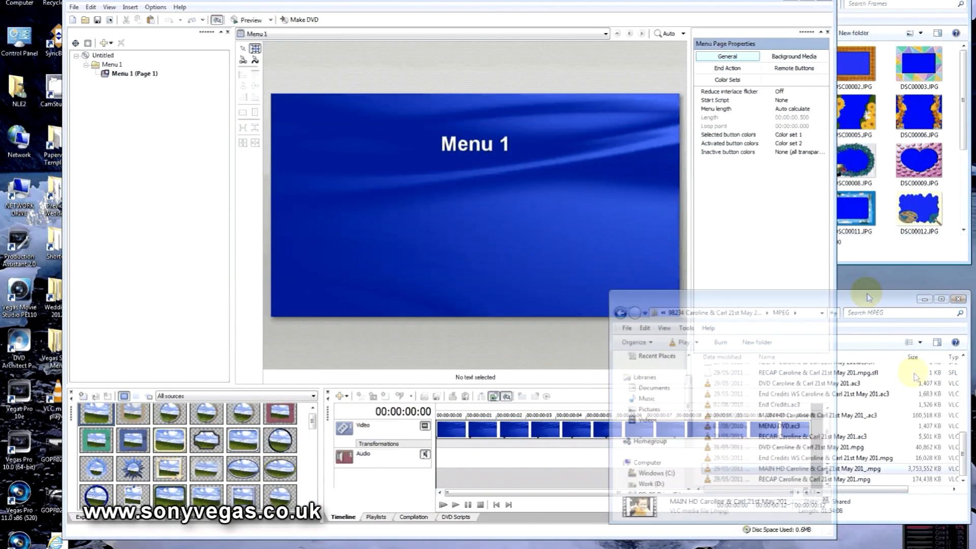
click(786, 449)
drag(787, 454, 472, 222)
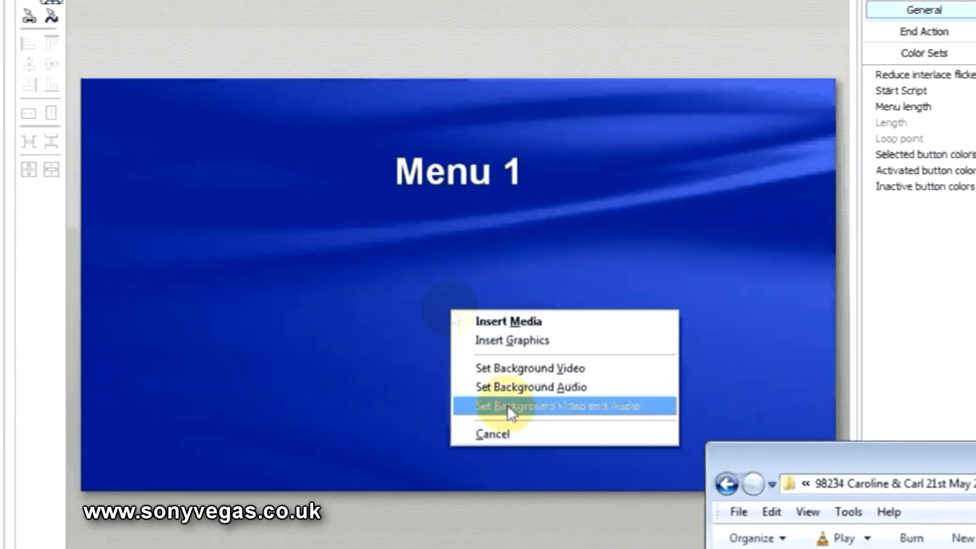
click(508, 405)
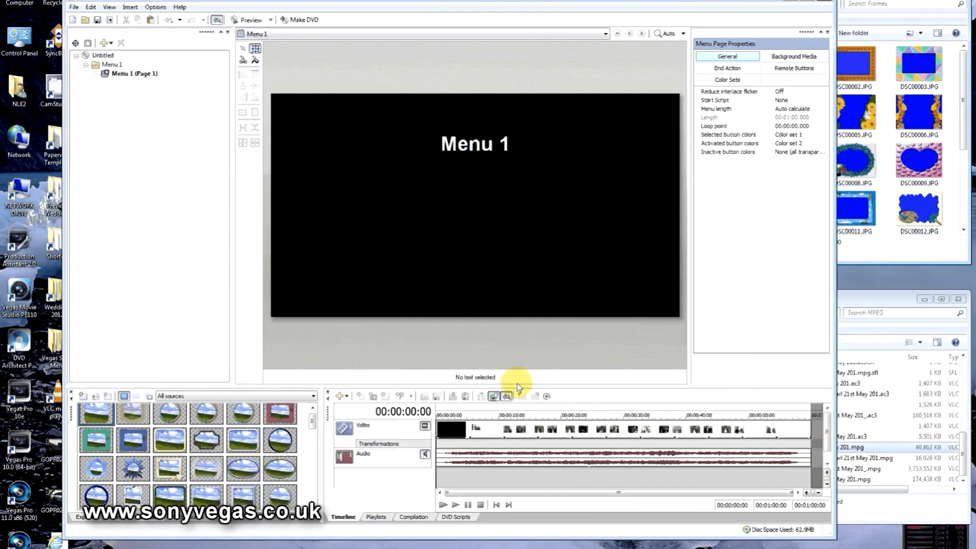
Step: Preview the menu's background video on the timeline, moving the cursor to 00:00:10:01
click(469, 417)
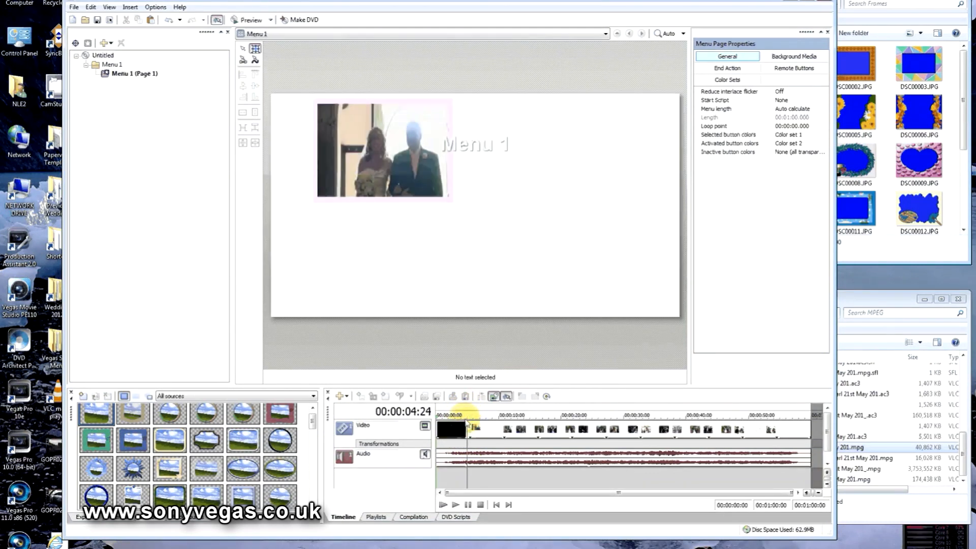
click(472, 428)
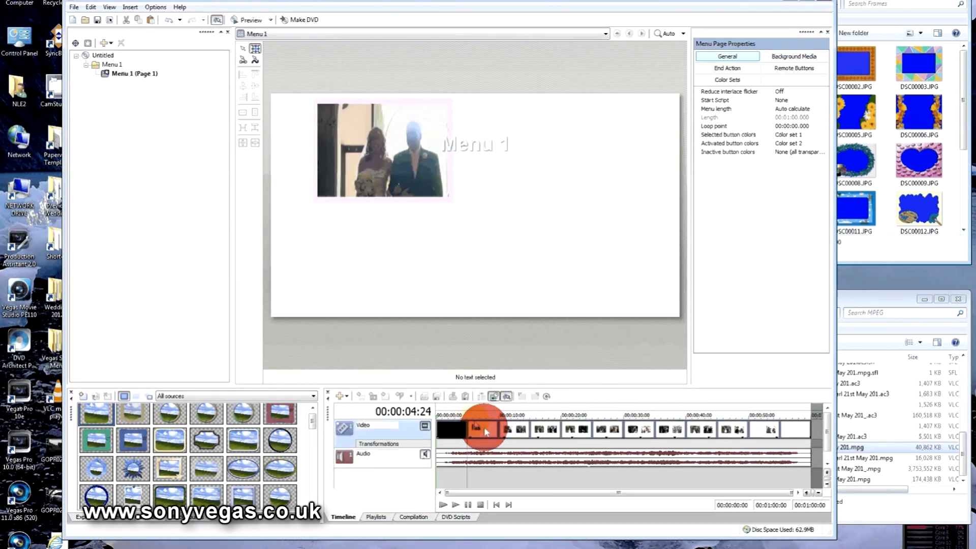
drag(467, 477, 499, 456)
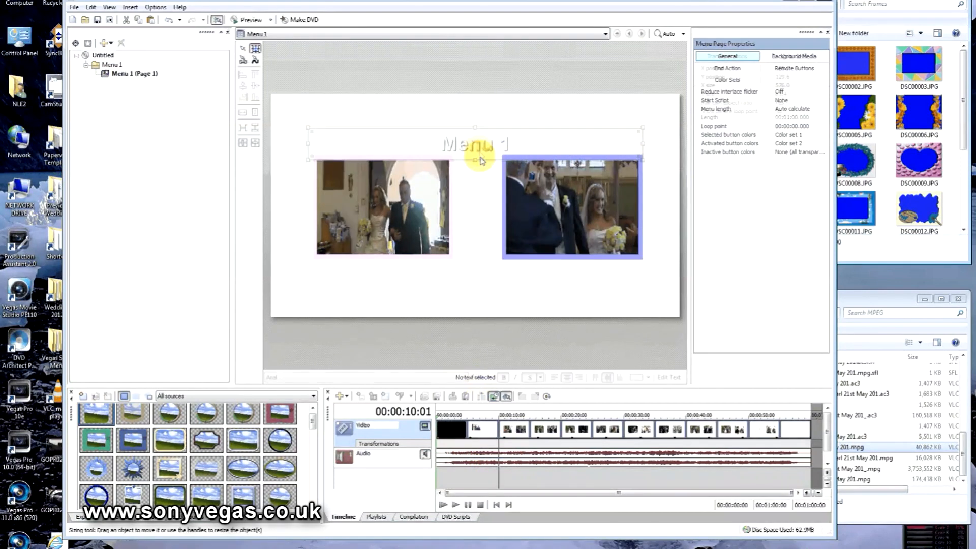
Step: Change the menu title text to "Our Video"
click(478, 152)
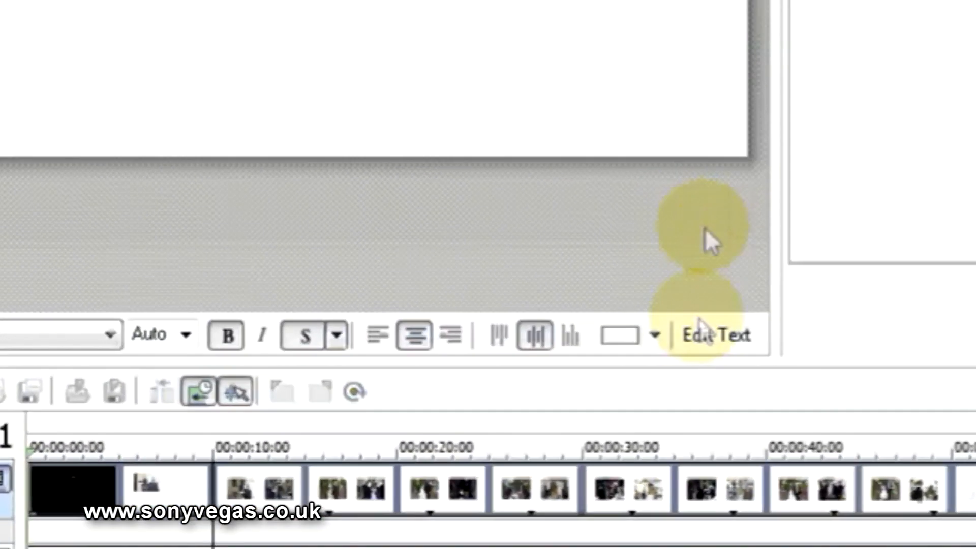
click(711, 332)
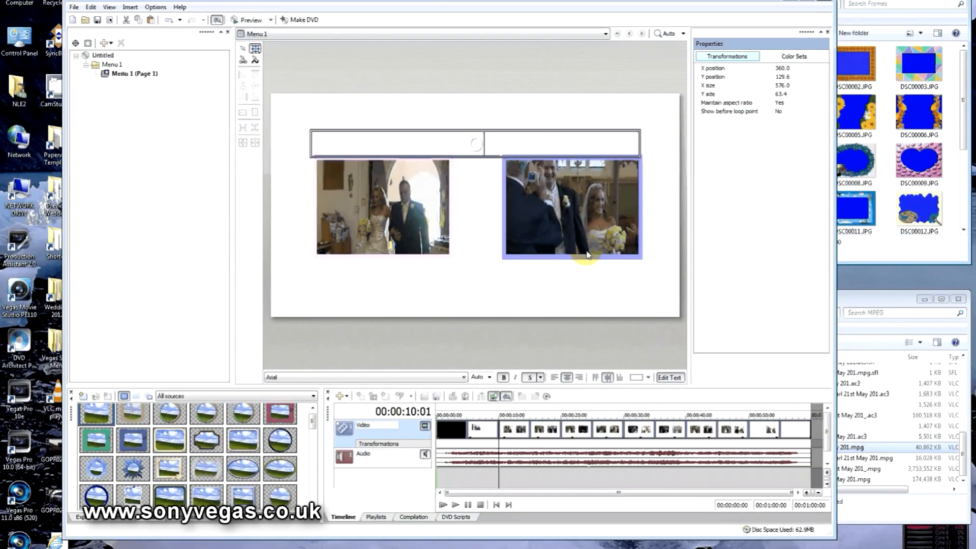
text(Our Video)
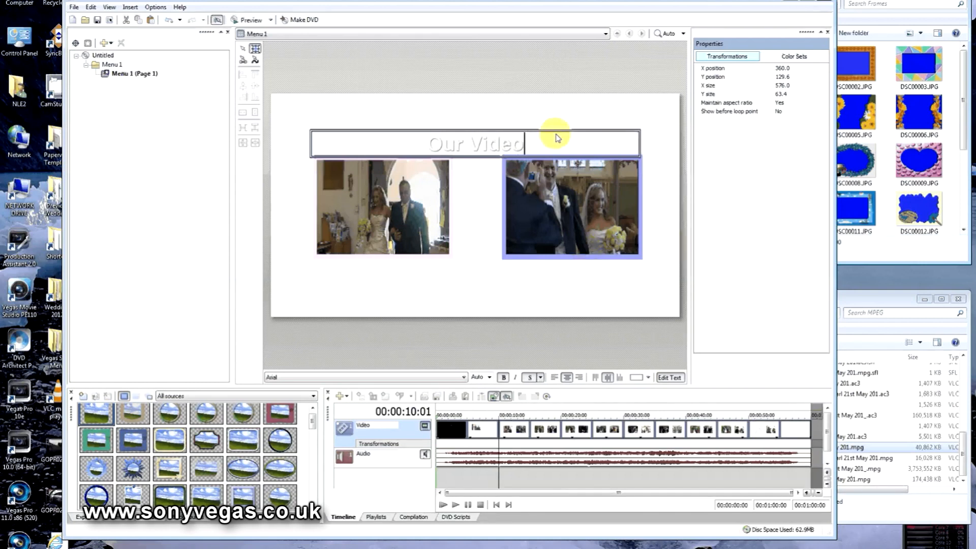
click(542, 117)
Step: Narrow the title's text box to about 276 and move it to about X 369, Y 105, above the gap between the two pictures
drag(642, 147, 473, 147)
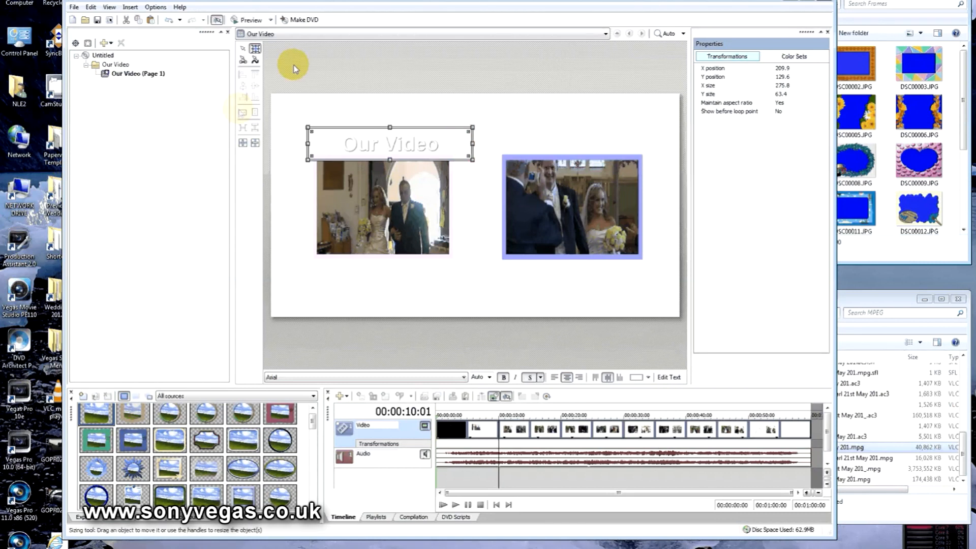
click(243, 144)
drag(474, 135, 484, 140)
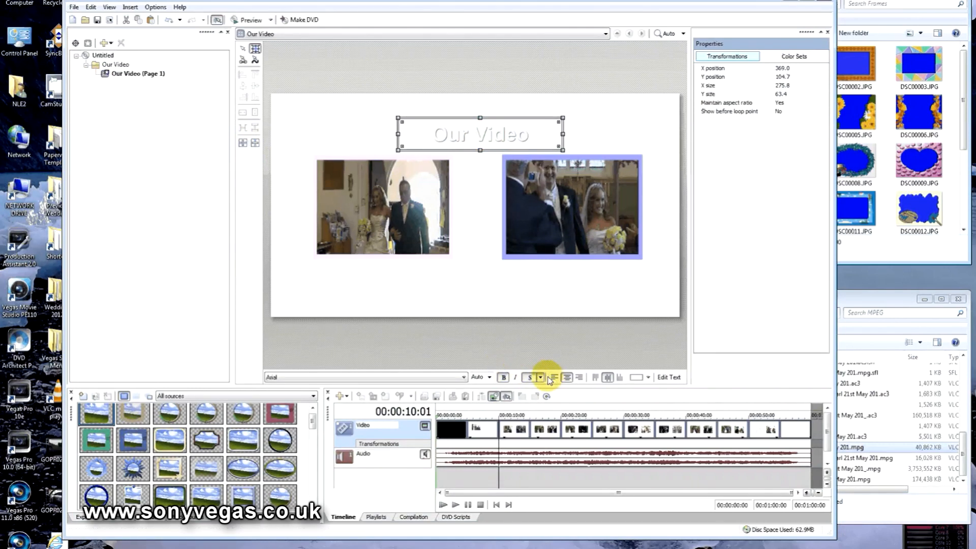
click(536, 297)
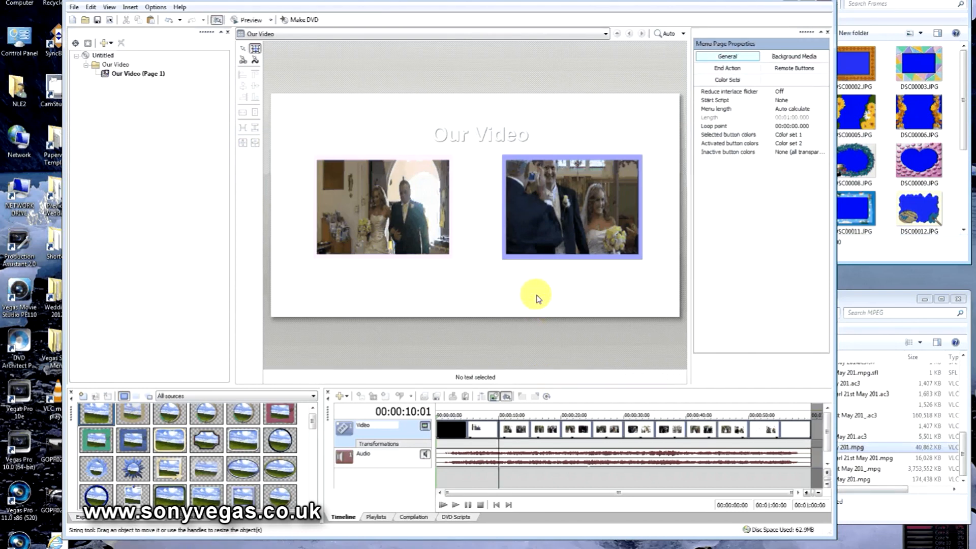
Step: Add the MAIN HD .mpg video as a button over the lower part of the menu's left picture
click(889, 298)
drag(796, 468, 368, 238)
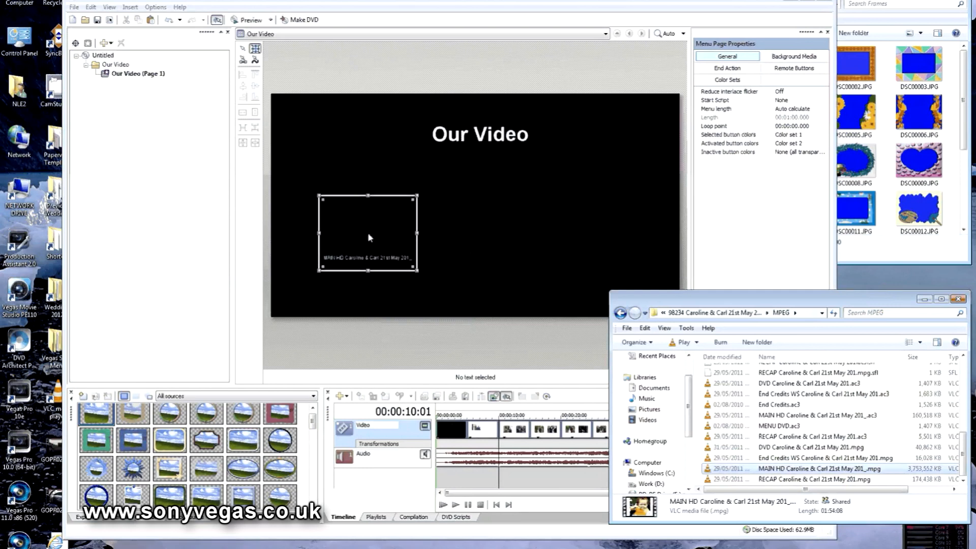
drag(368, 237, 371, 231)
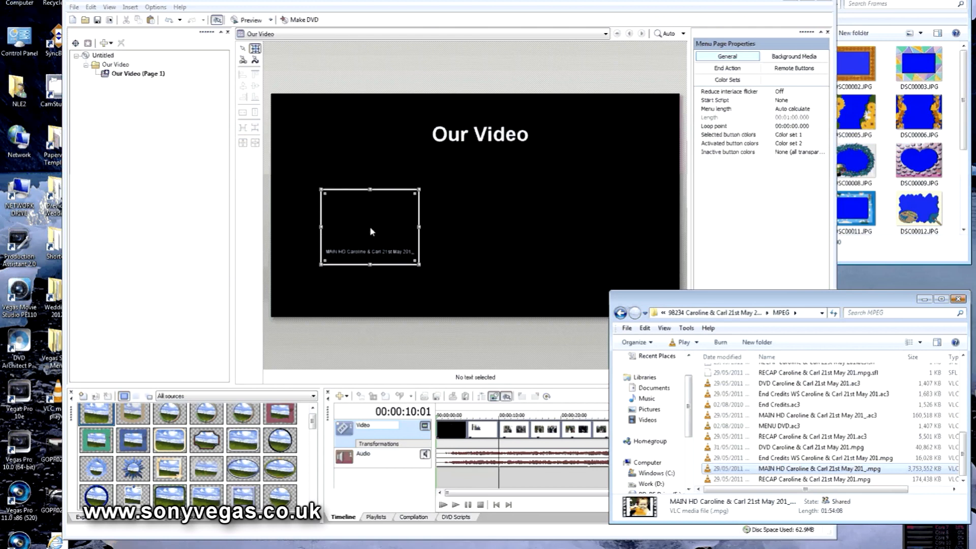
drag(370, 227, 377, 251)
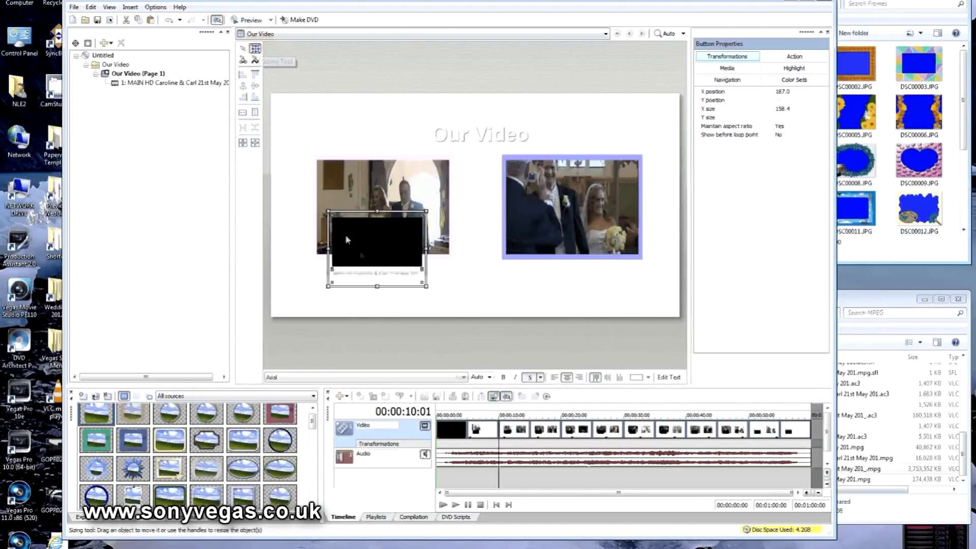
Step: Delete the main video button's thumbnail, keeping only its caption
click(361, 255)
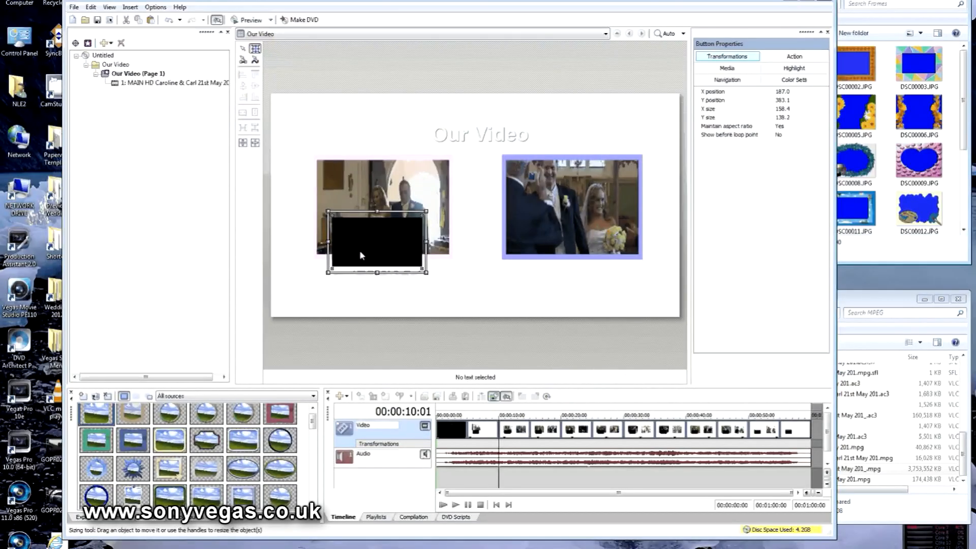
click(360, 254)
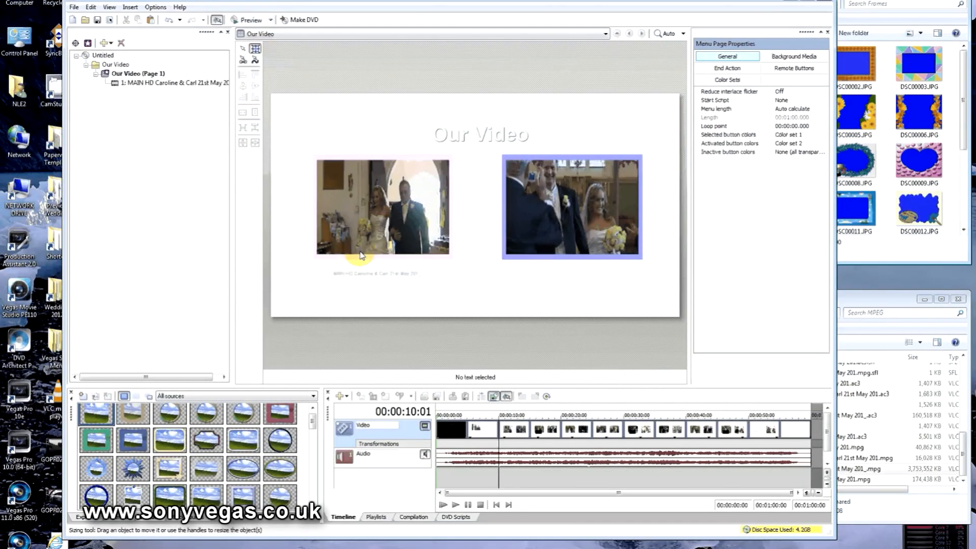
Step: Change the main video button's caption to "Main Video"
click(382, 274)
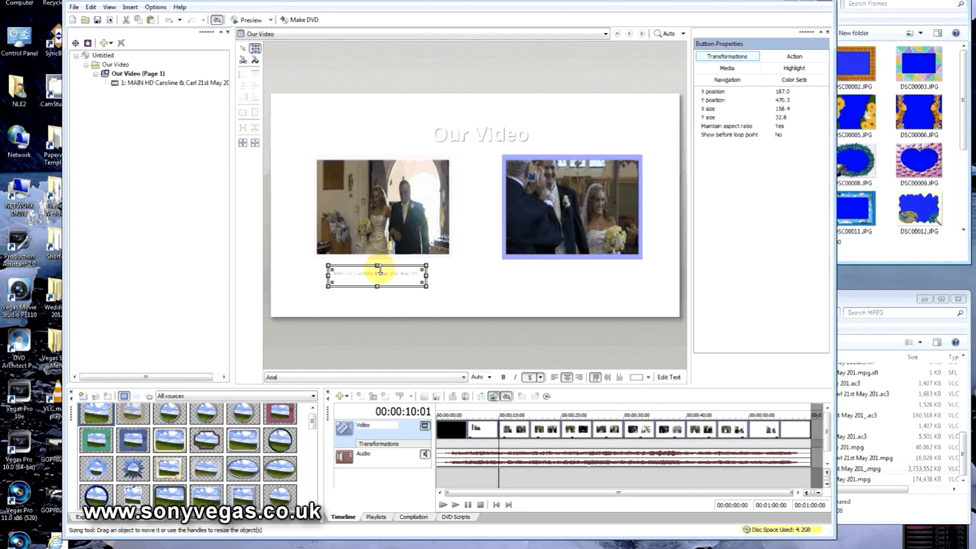
click(670, 376)
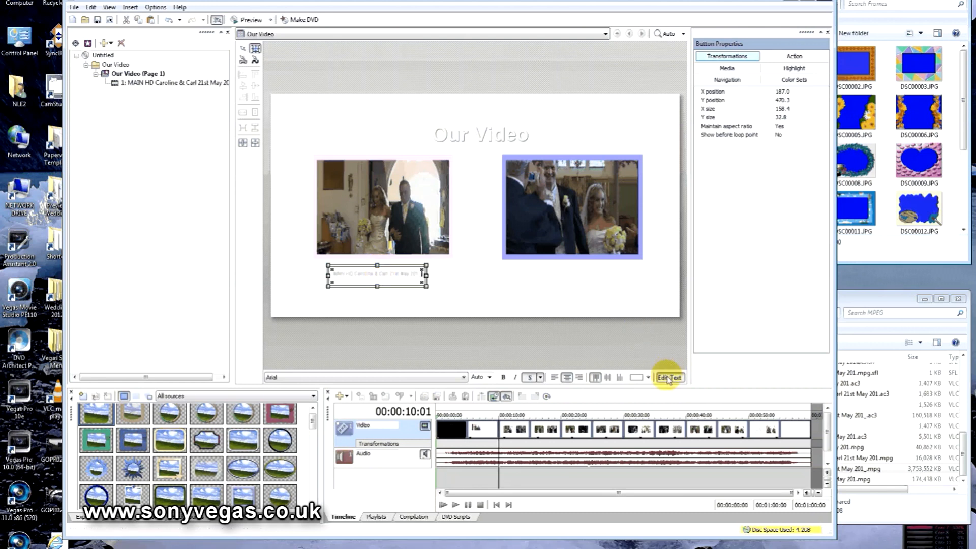
text(Main Video)
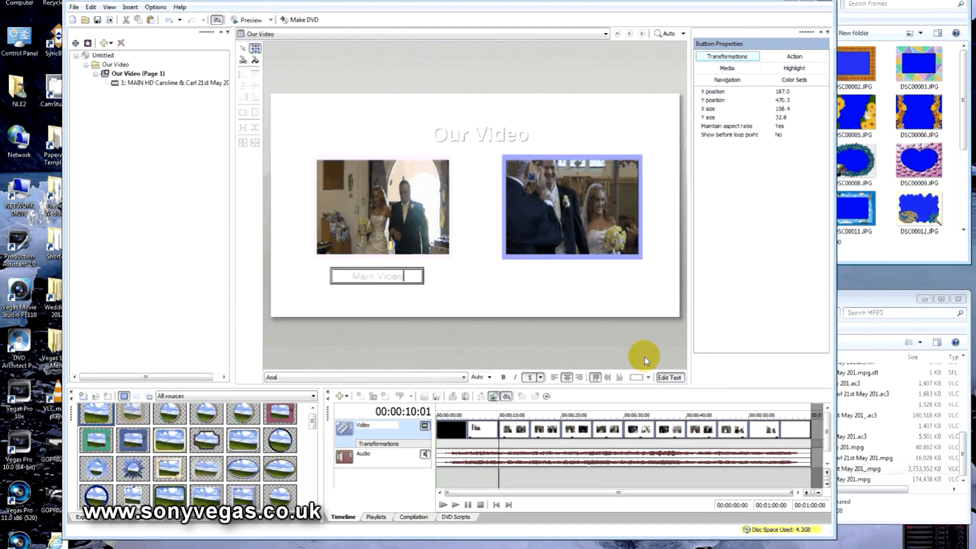
Step: Place the Main Video button under the left picture at about X 194, Y 475 and enlarge it to about 230 by 39
mouse_move(374, 276)
mouse_down()
mouse_move(357, 276)
mouse_move(453, 288)
mouse_up()
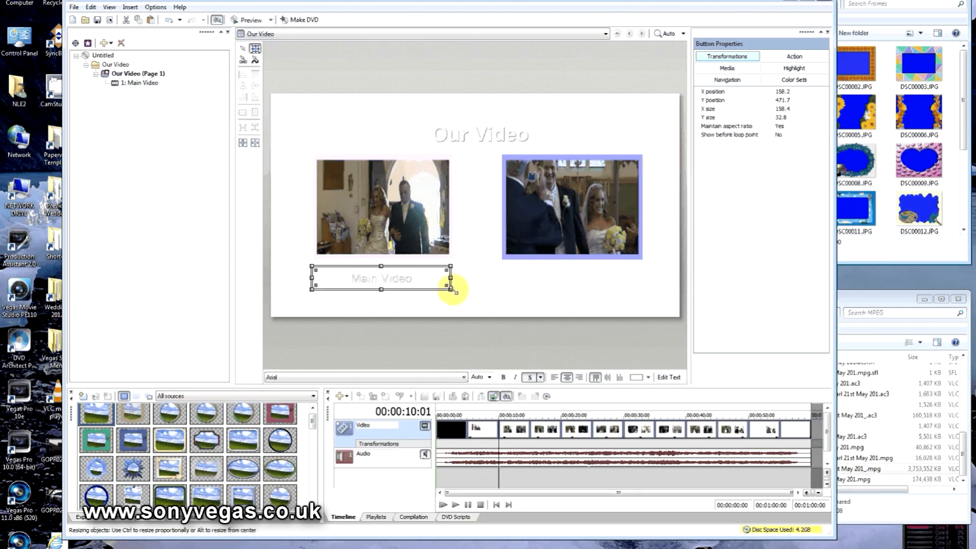
drag(451, 287, 450, 286)
Step: Make the Main Video caption bold and colour it with the blue sampled from the right picture's frame (154, 151, 255)
click(503, 378)
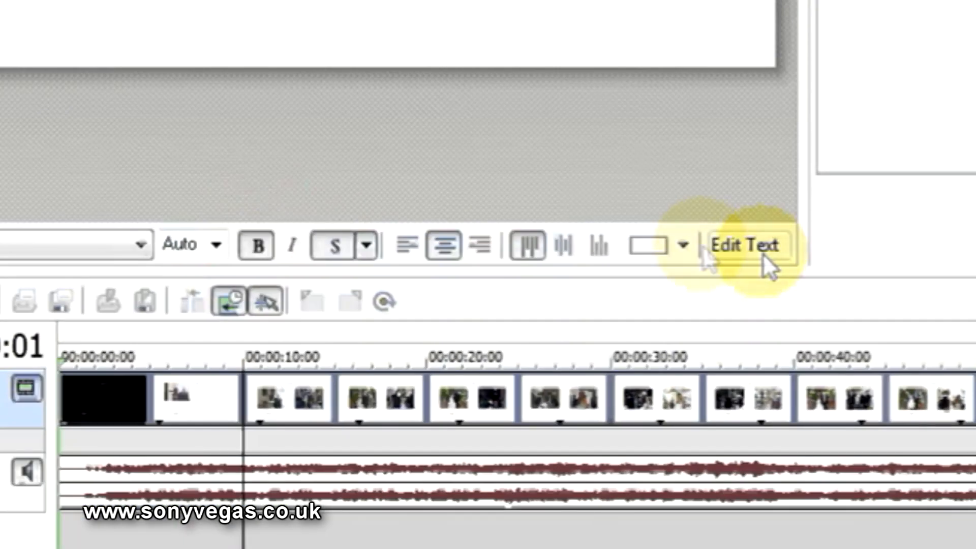
click(685, 246)
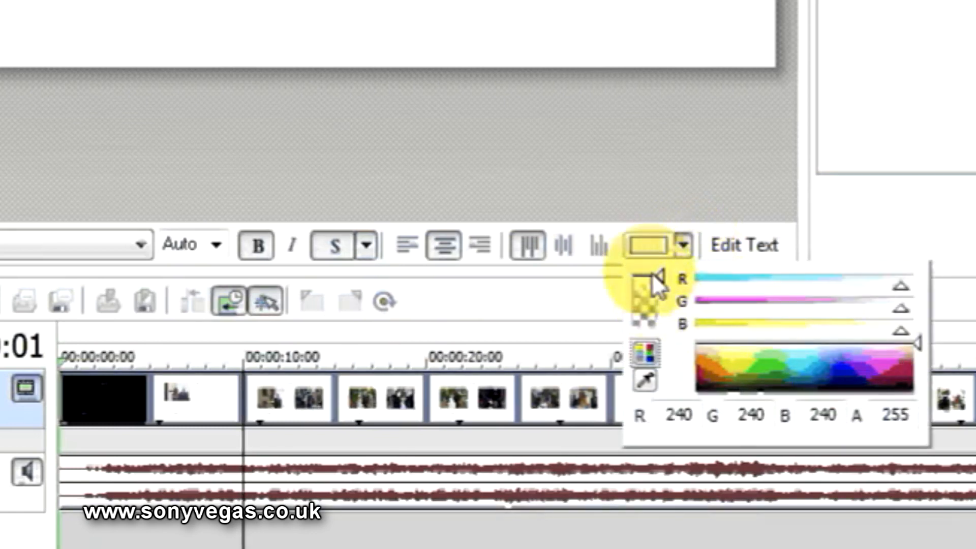
click(647, 382)
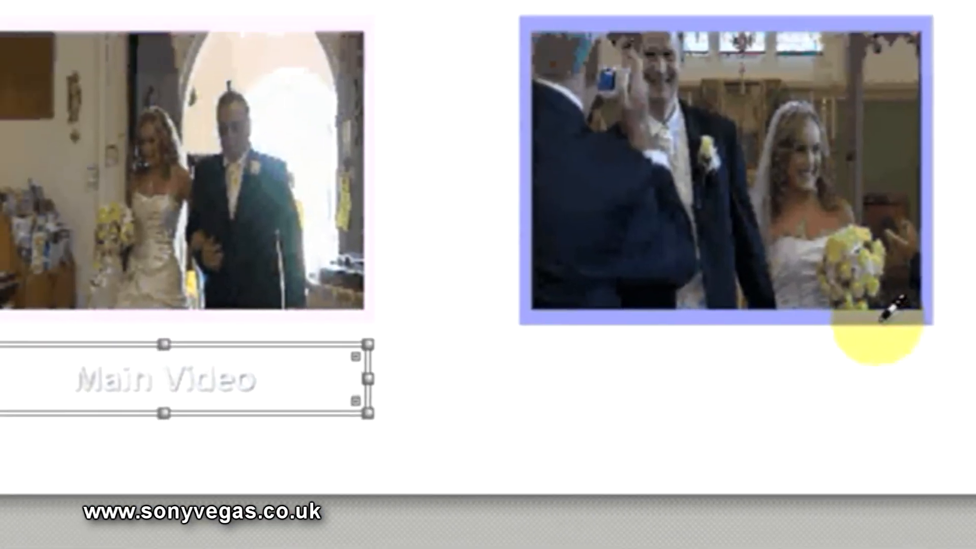
click(708, 46)
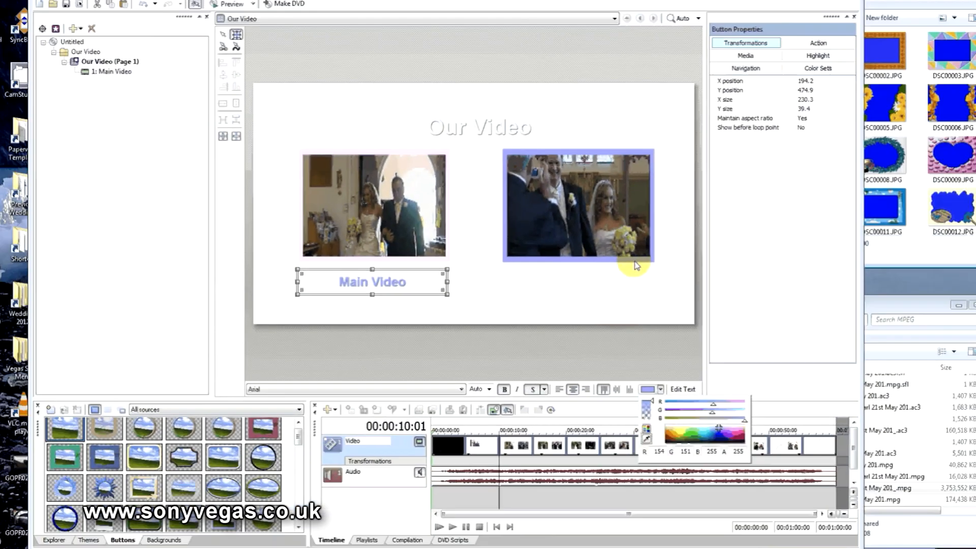
click(831, 438)
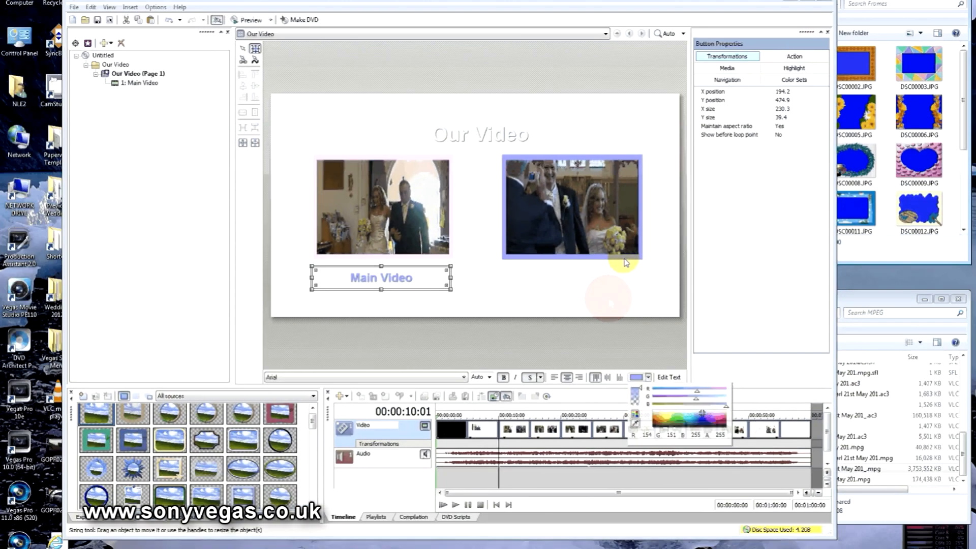
Step: Add the RECAP .mpg video as a button over the right picture's lower part and delete its thumbnail, keeping the caption
click(871, 303)
drag(829, 478, 574, 259)
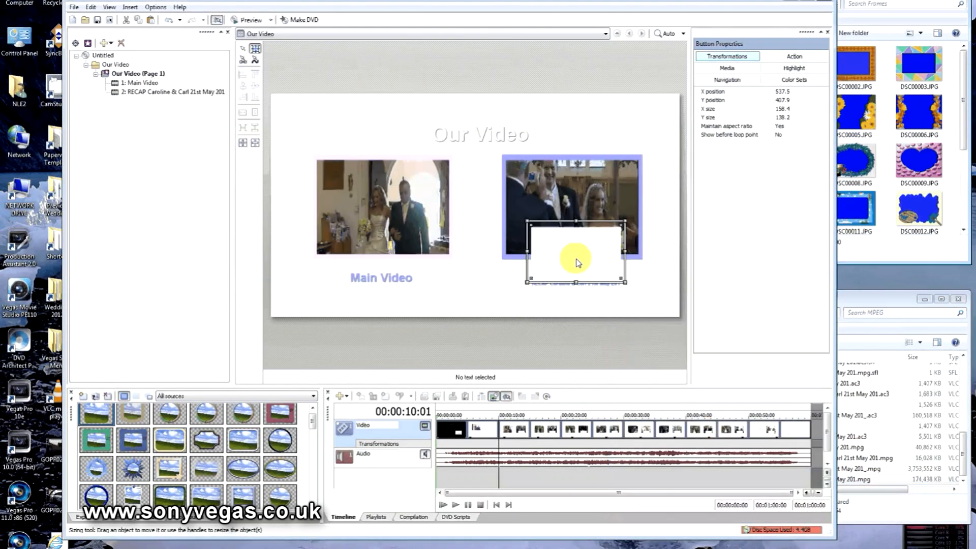
click(578, 263)
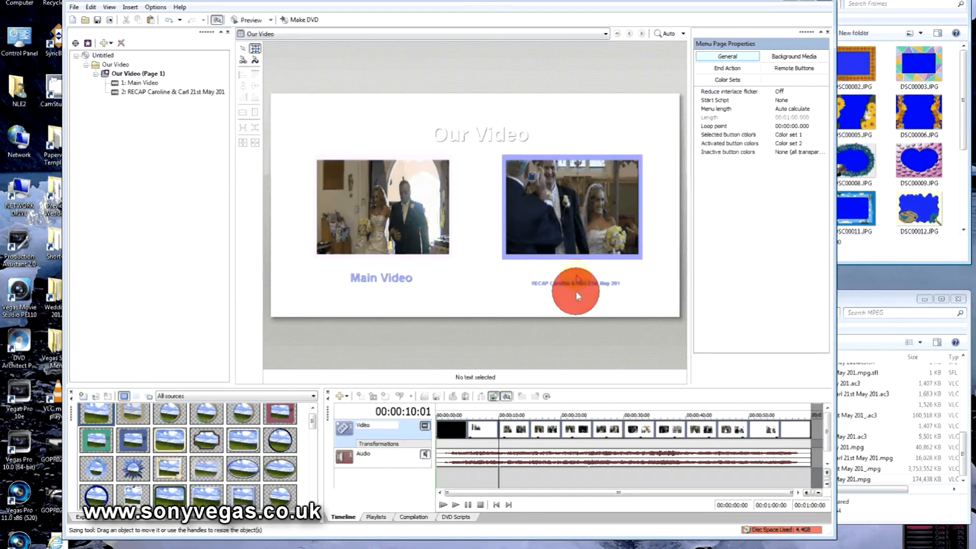
Step: Change the recap button's caption to "Highlights" and widen its text box to match the framed picture above it
click(578, 284)
double_click(578, 285)
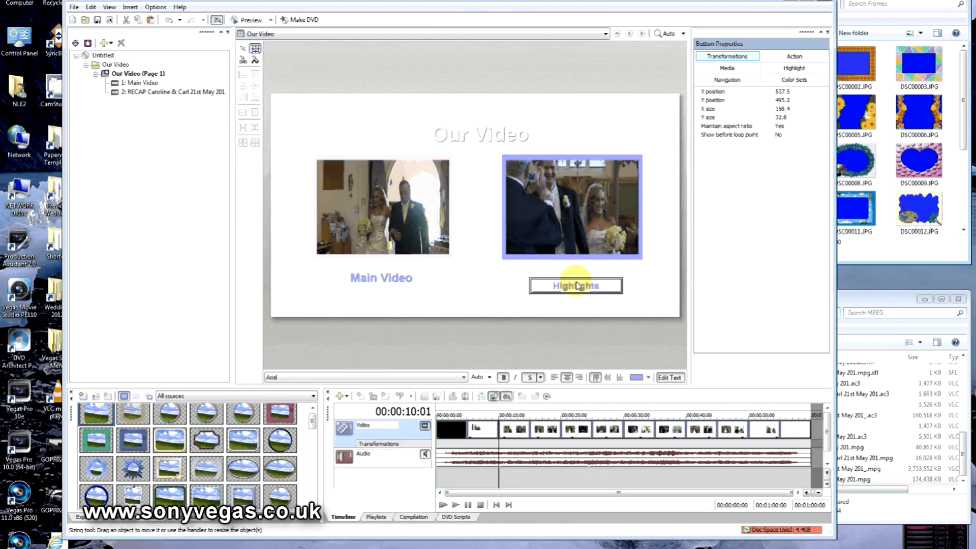
click(623, 283)
drag(612, 284, 641, 288)
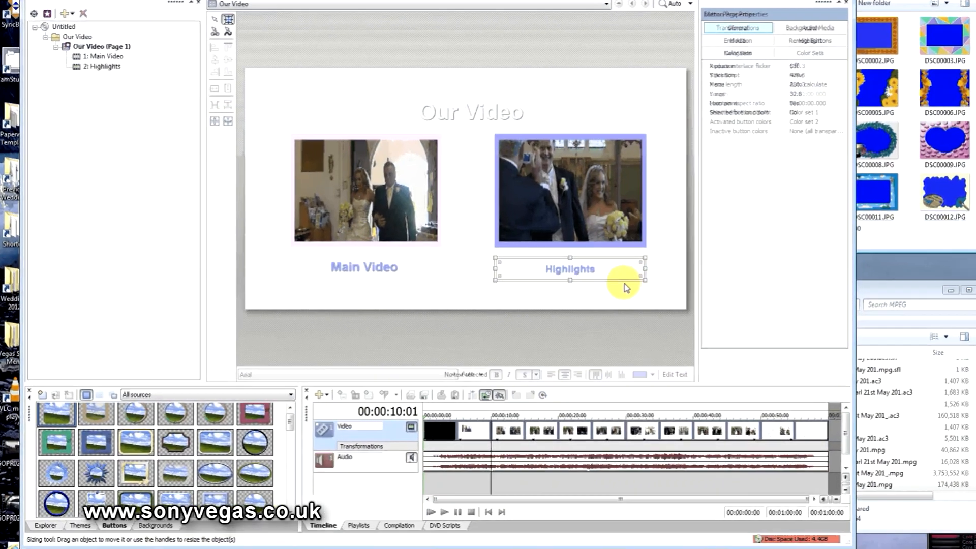
click(625, 298)
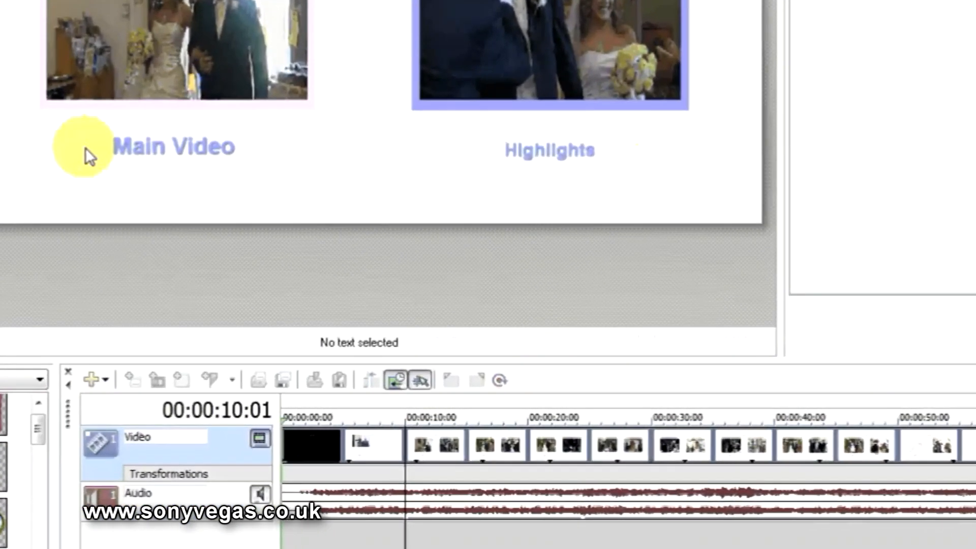
Step: Copy the Main Video button and paste only its size attribute onto the Highlights button
right_click(129, 138)
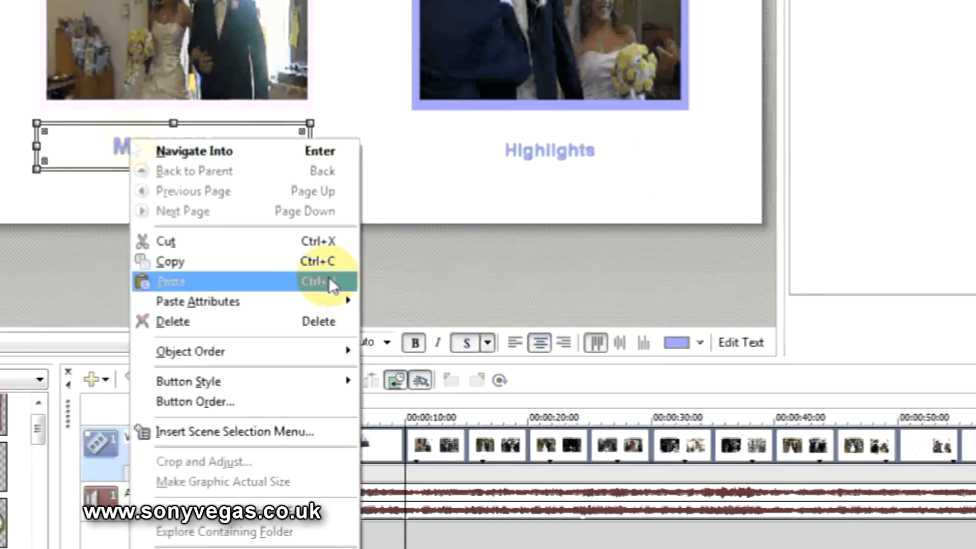
click(255, 261)
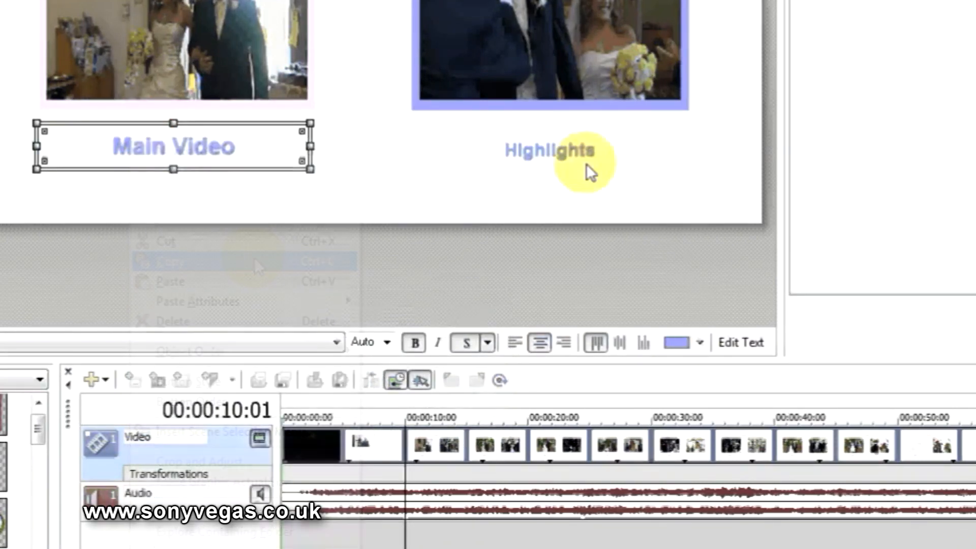
right_click(585, 151)
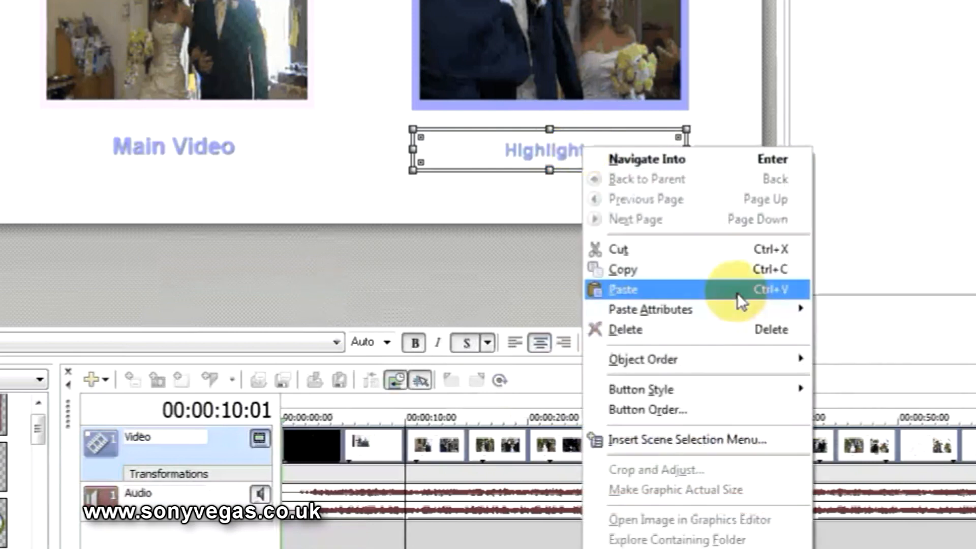
mouse_move(755, 309)
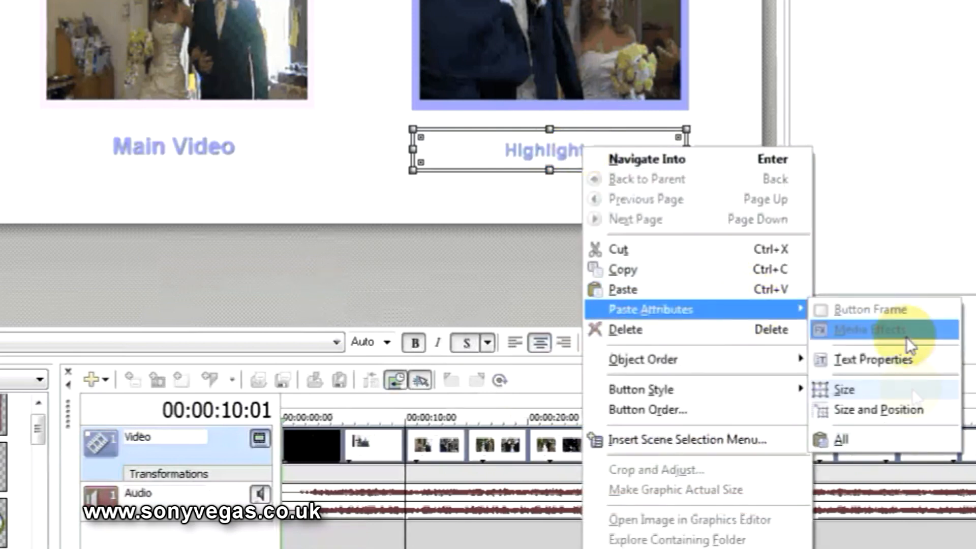
click(913, 389)
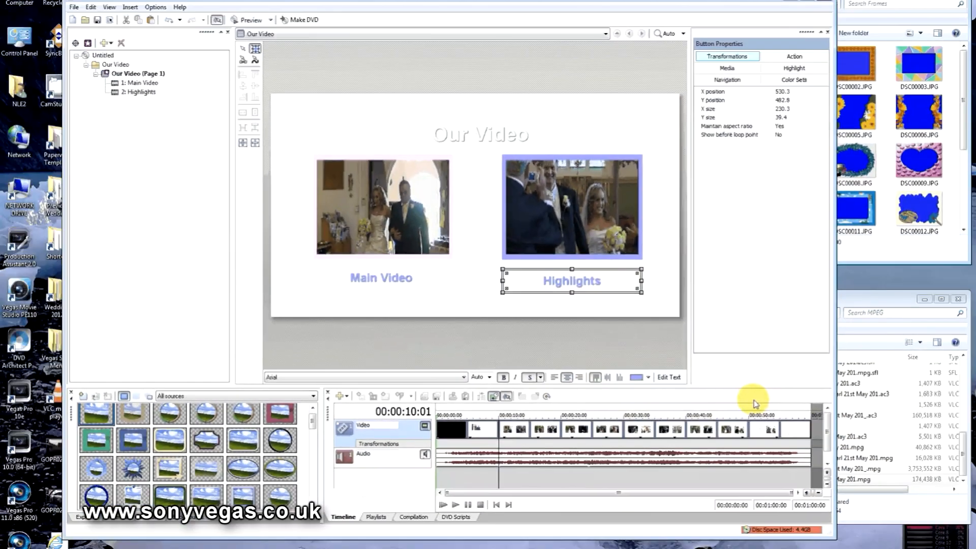
click(617, 311)
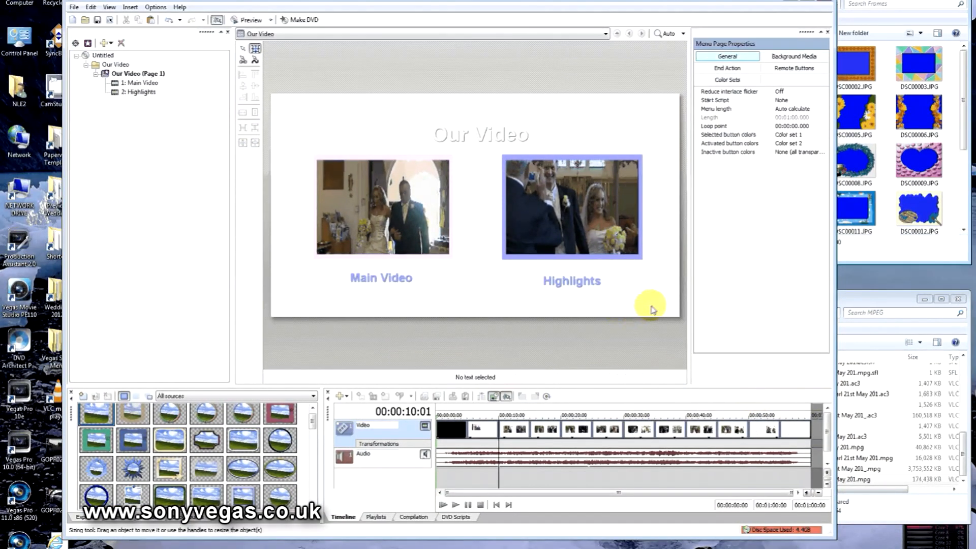
Step: Align the bottom edges of the Main Video and Highlights buttons
drag(664, 304, 318, 261)
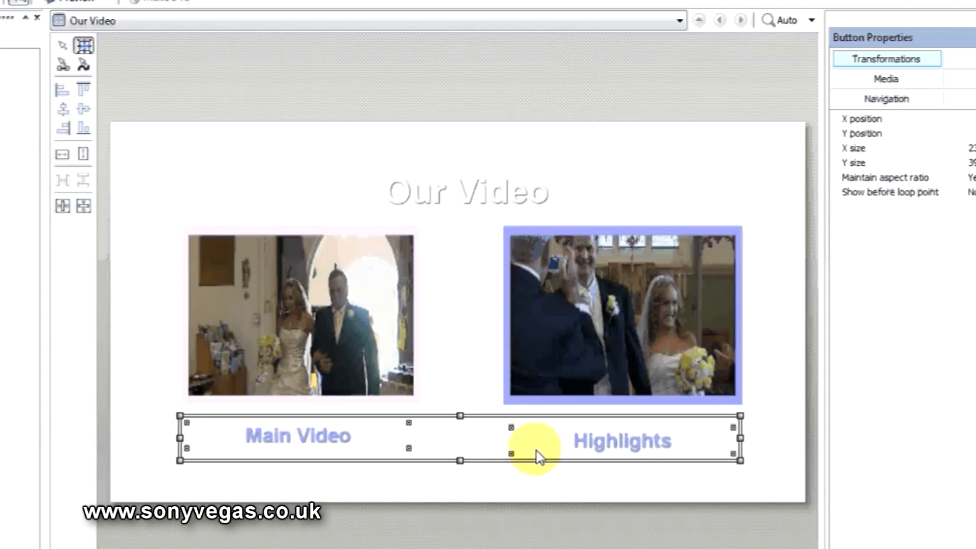
click(80, 134)
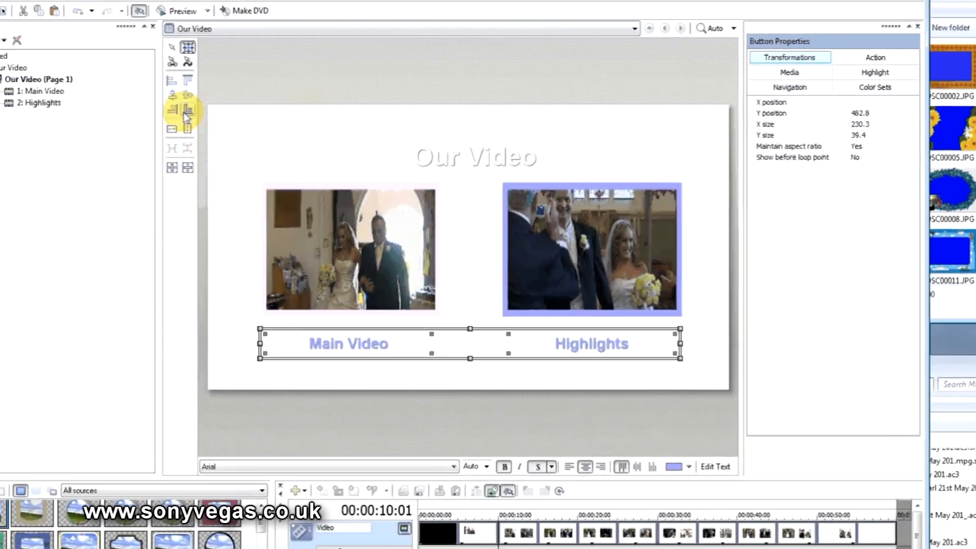
click(345, 130)
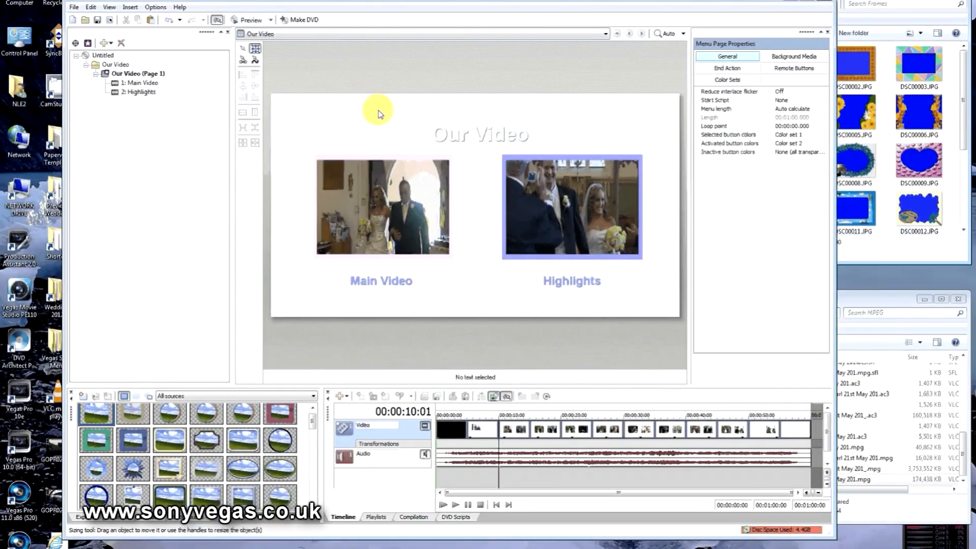
Step: Preview the menu, replay it from the beginning to check the video background and button highlight, and close the preview
click(262, 21)
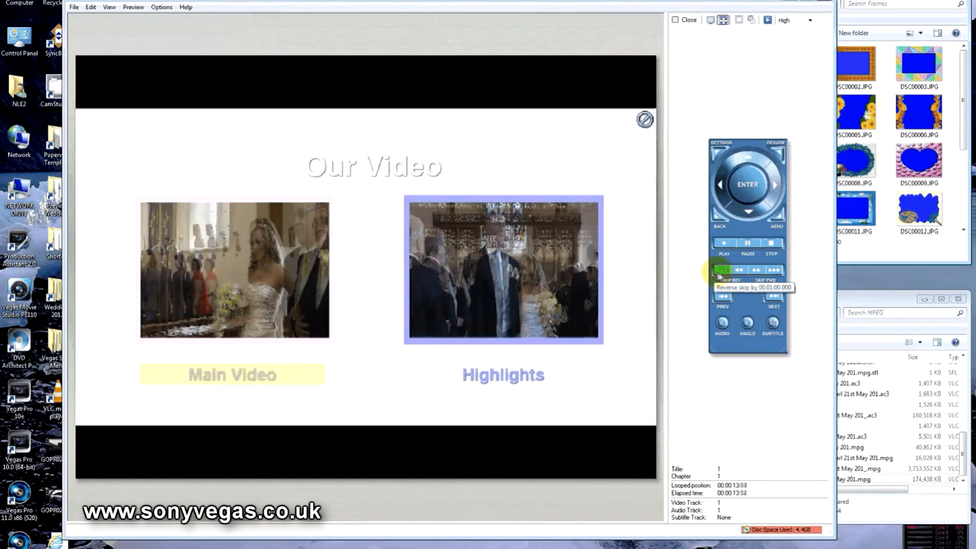
click(724, 295)
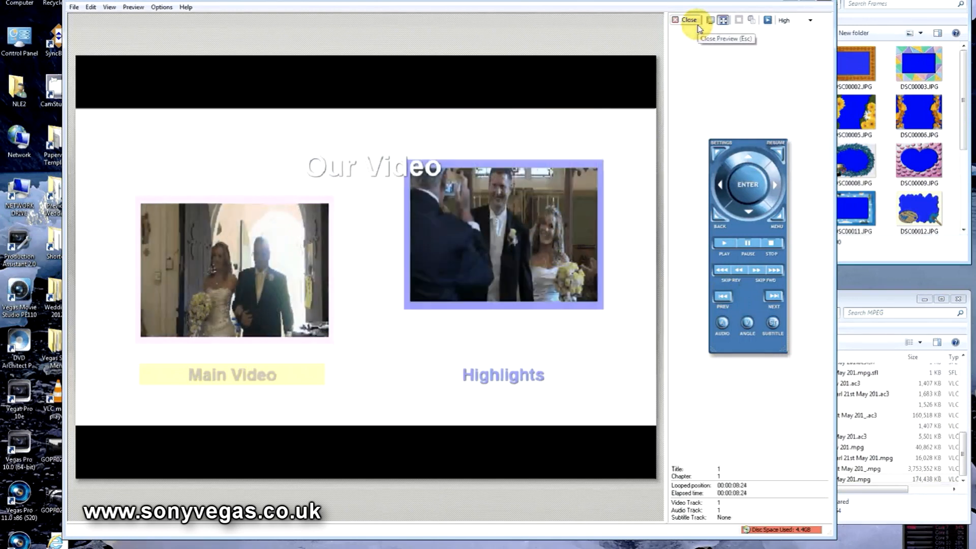
click(740, 249)
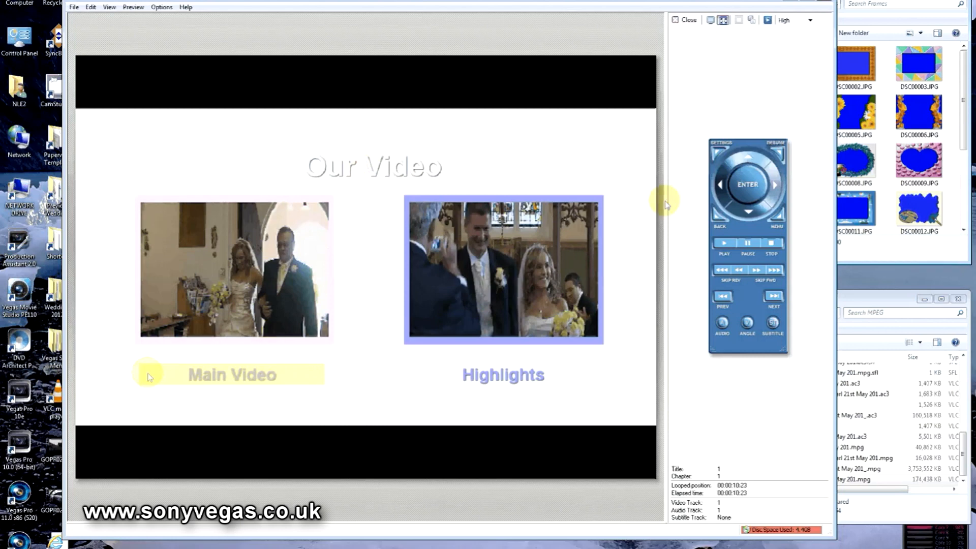
click(688, 20)
Step: Set the highlight style of both the Main Video and Highlights buttons to Underline
drag(648, 299, 313, 305)
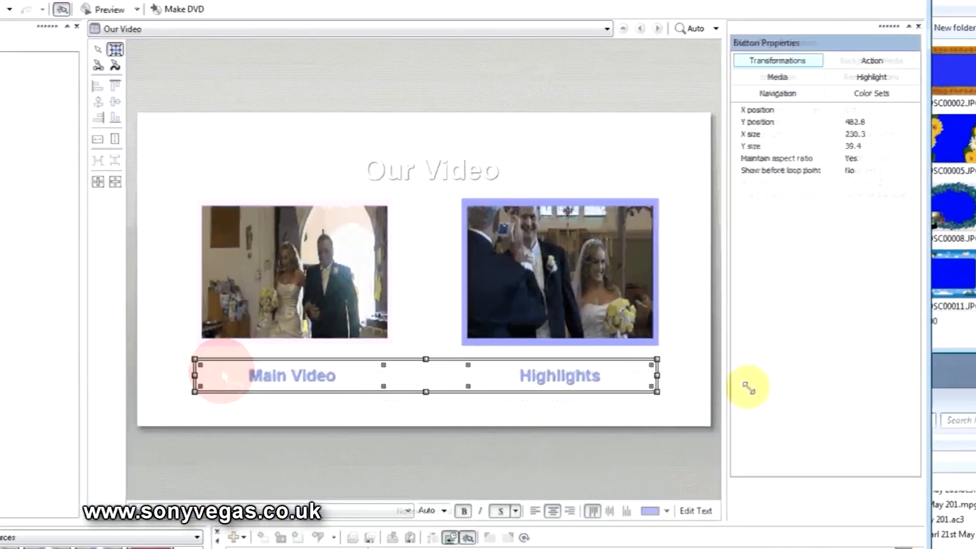
click(928, 82)
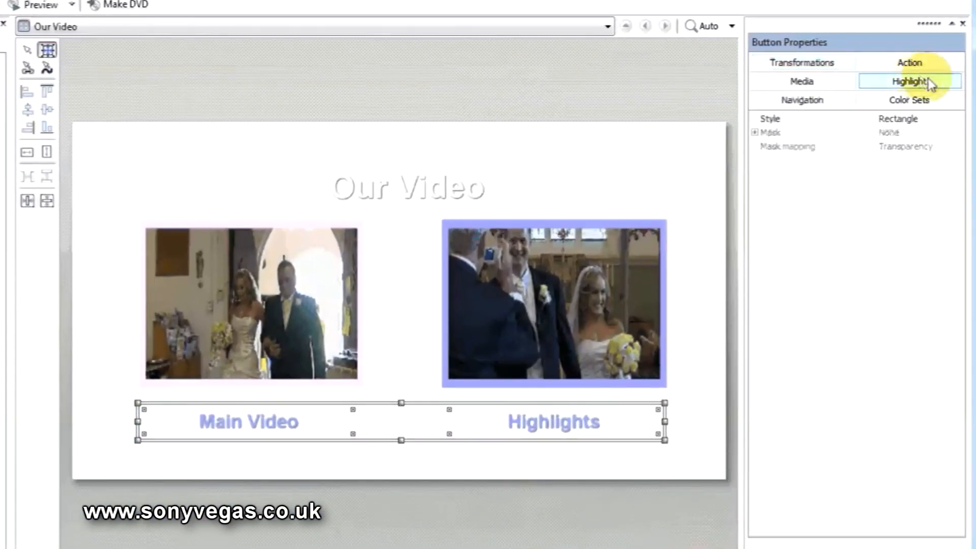
click(949, 119)
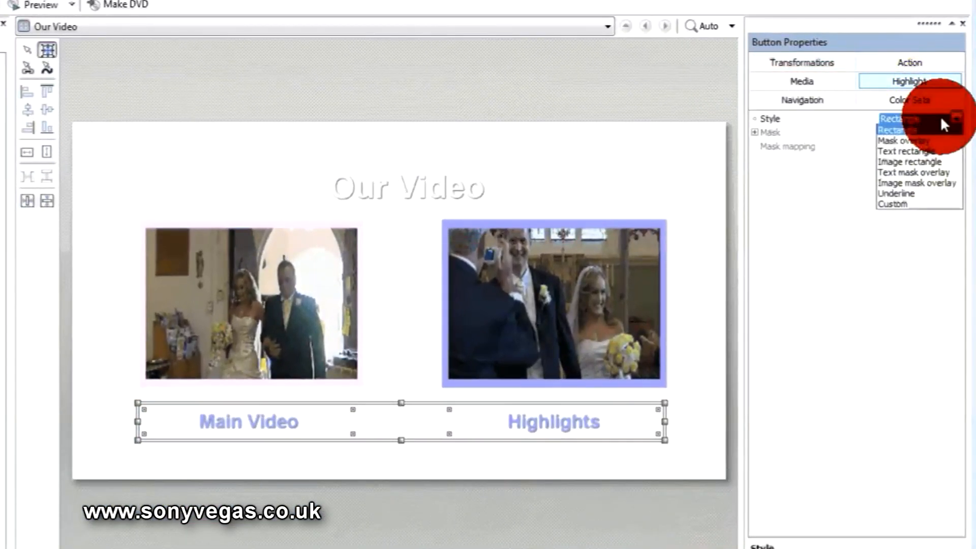
click(917, 192)
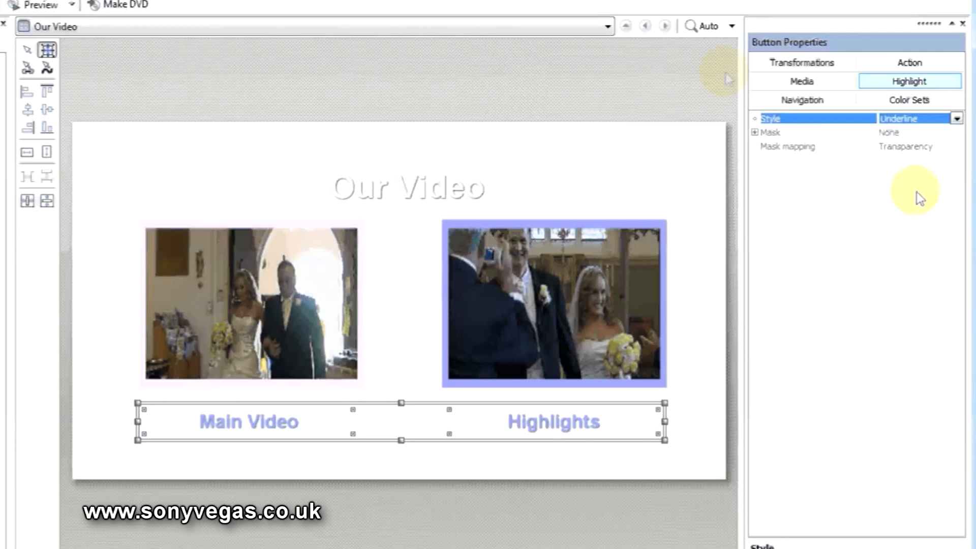
click(654, 89)
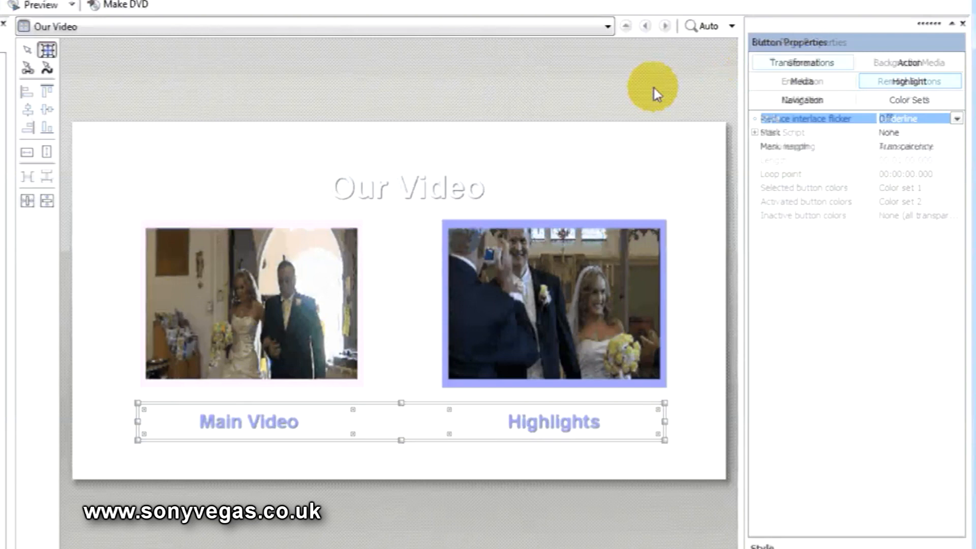
Step: Preview the menu again from its start to check the underline highlight, and close the preview
click(56, 6)
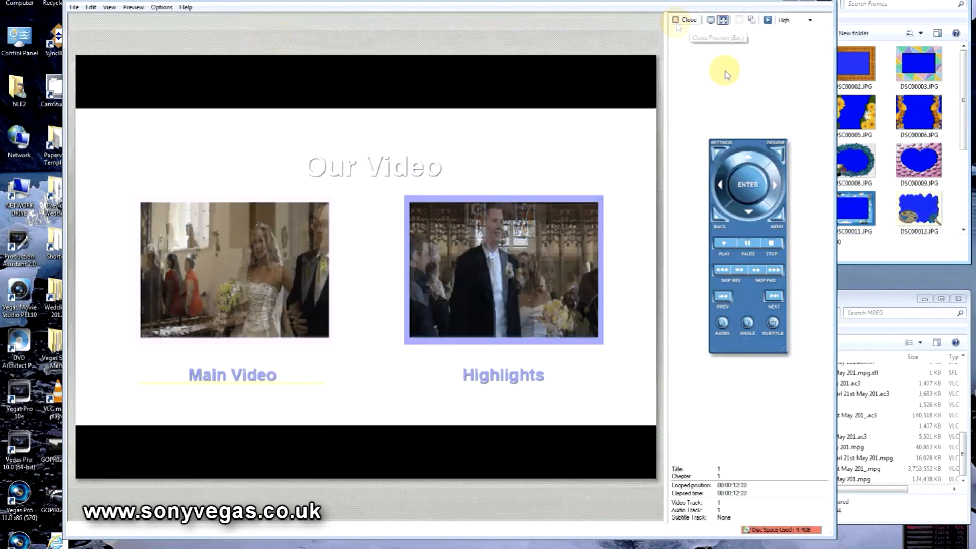
click(724, 299)
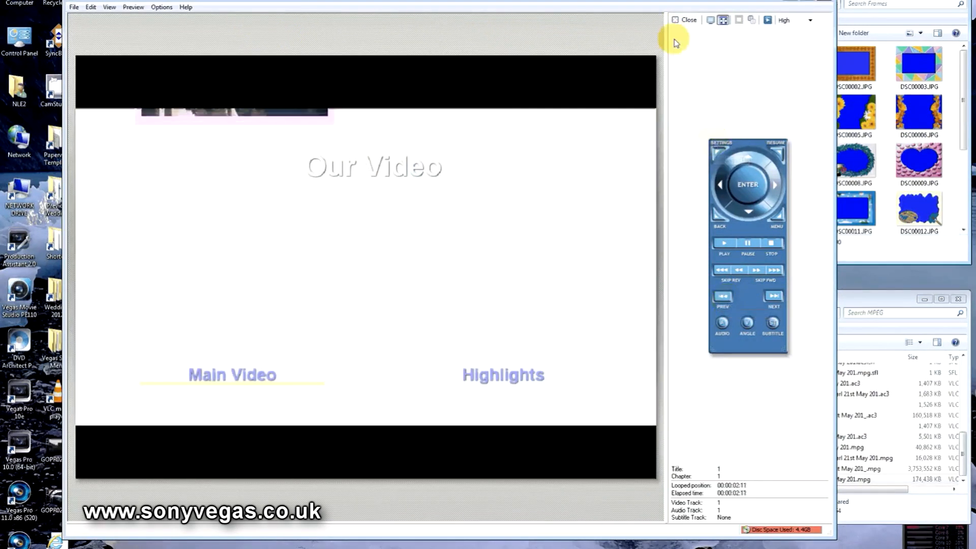
click(684, 20)
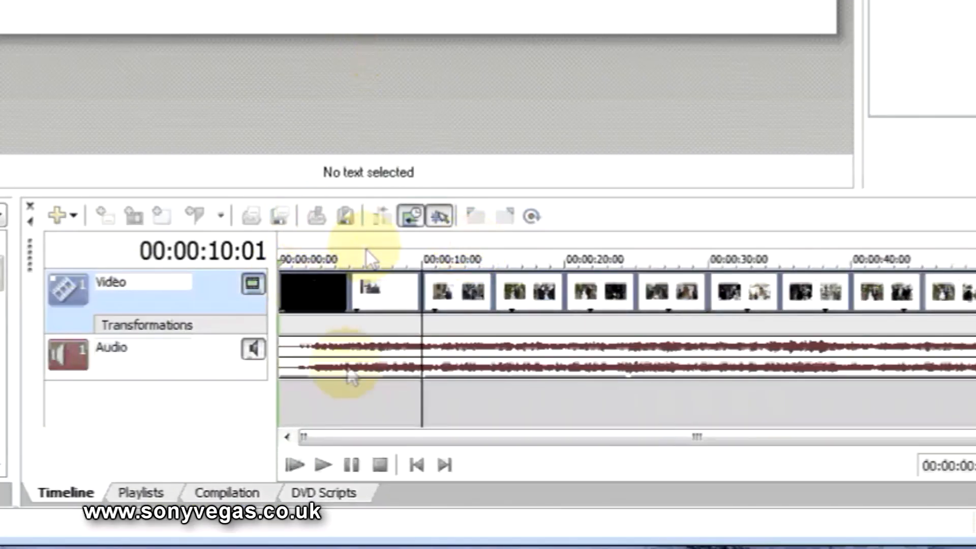
Step: Move the menu's loop point to 00:00:10.040, preview the menu from its start, and close the preview
click(286, 262)
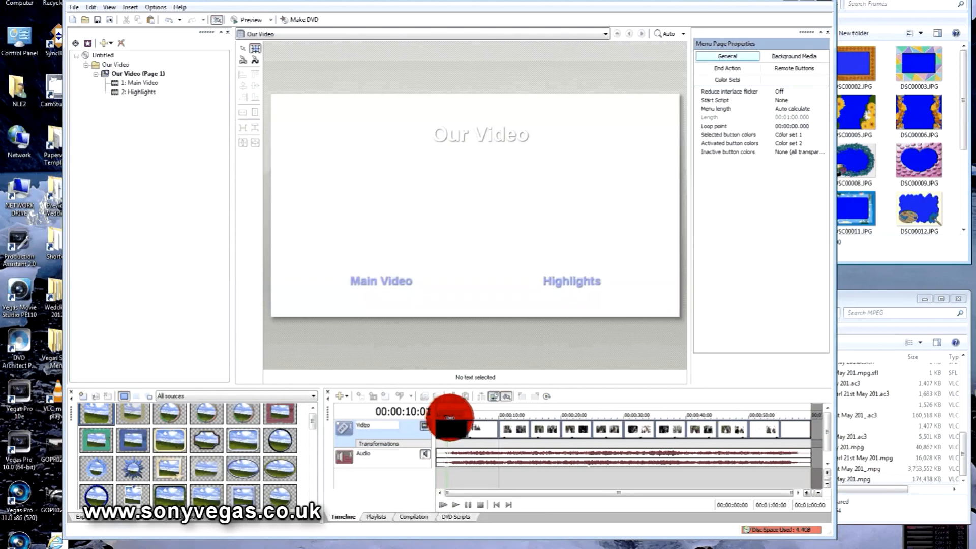
drag(461, 420, 501, 425)
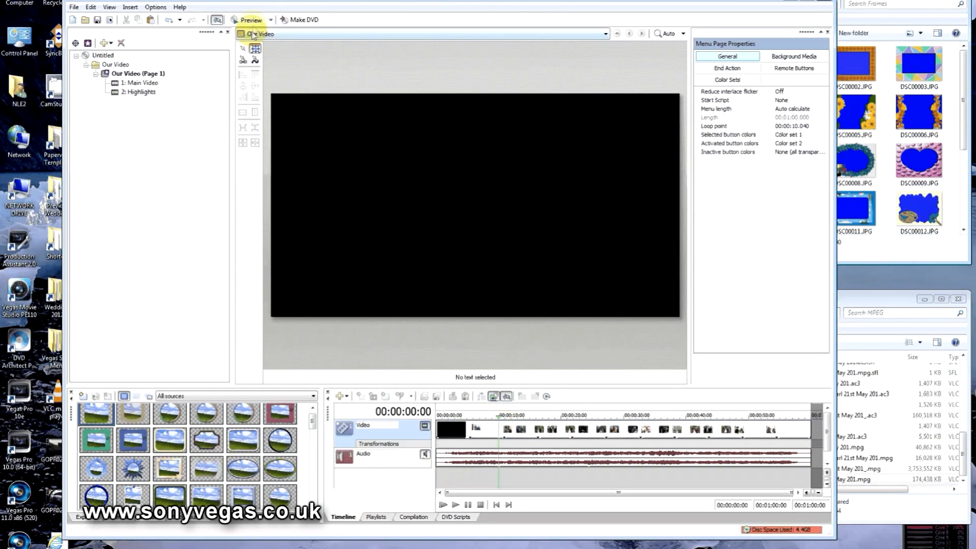
click(253, 27)
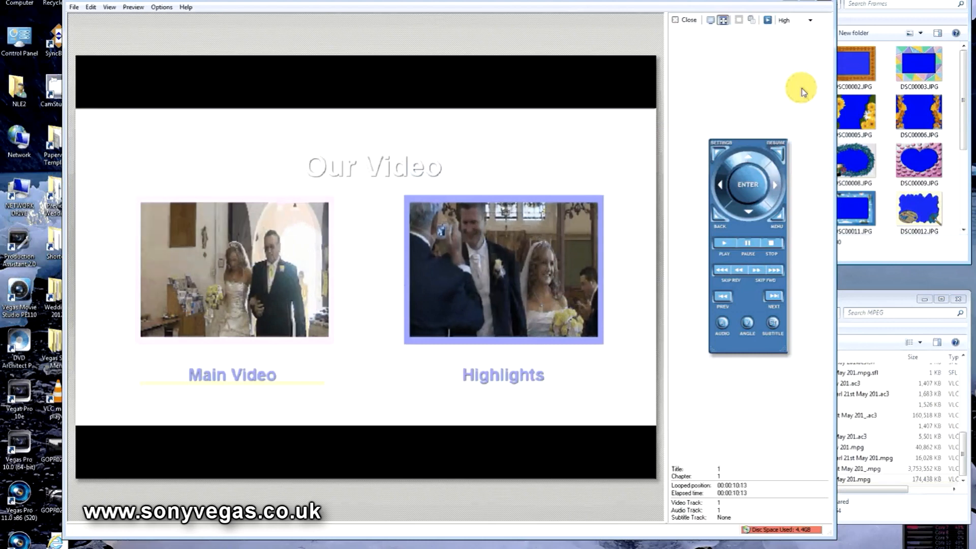
click(686, 22)
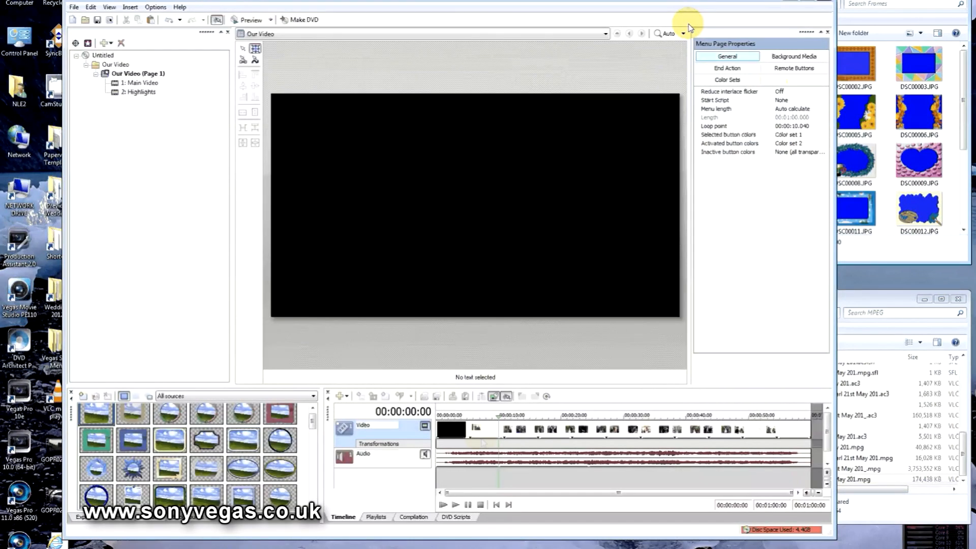
Step: Fine-tune the menu's loop point on the timeline to 00:00:10.280, just after both video frames have appeared
click(498, 437)
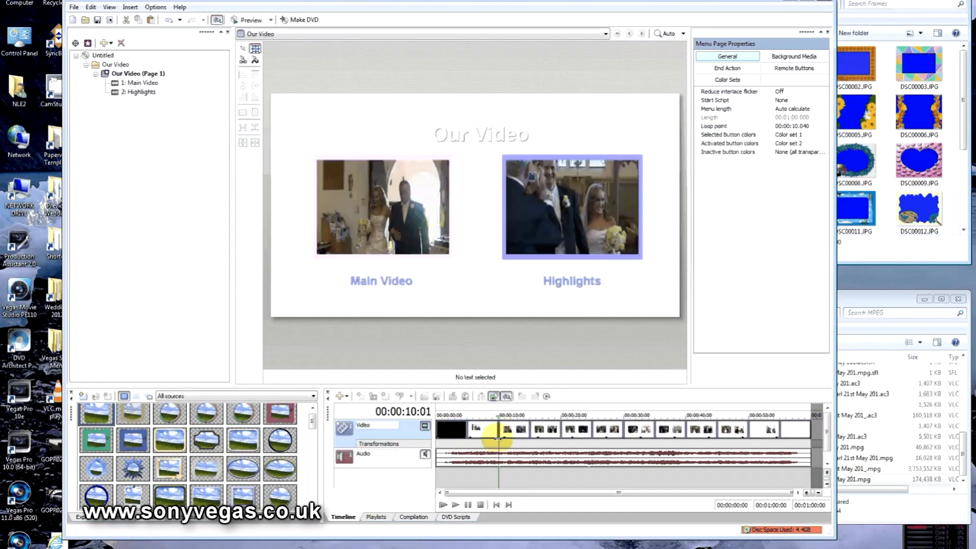
scroll(498, 438, up, 4)
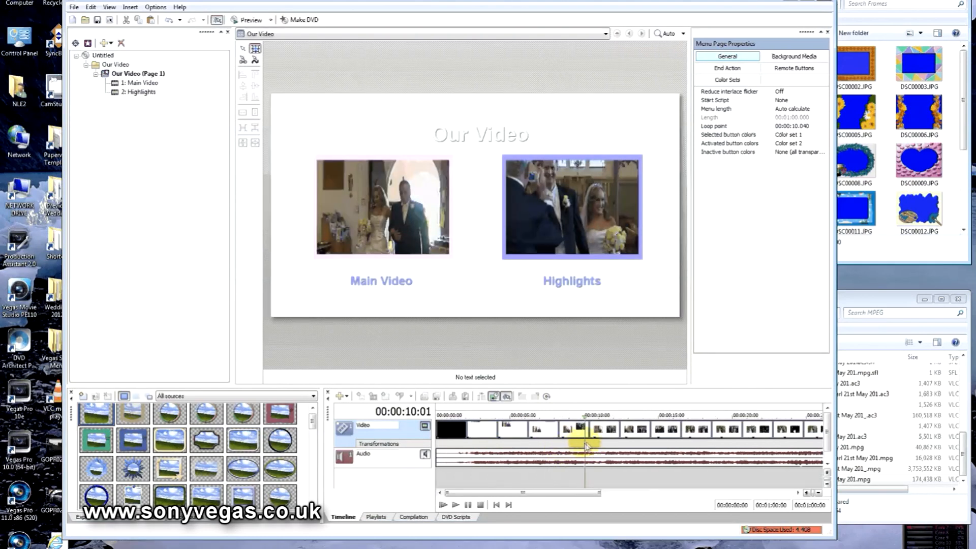
click(580, 440)
click(584, 438)
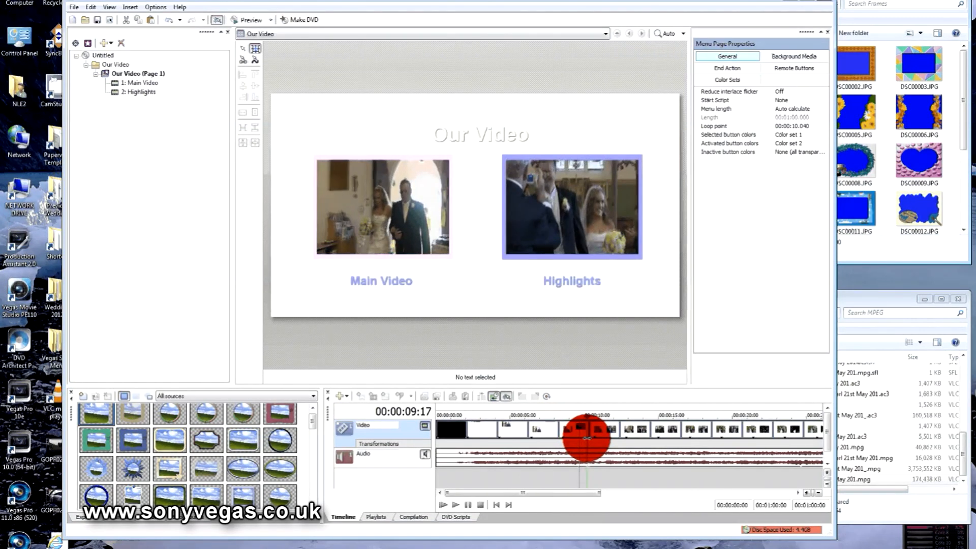
click(589, 438)
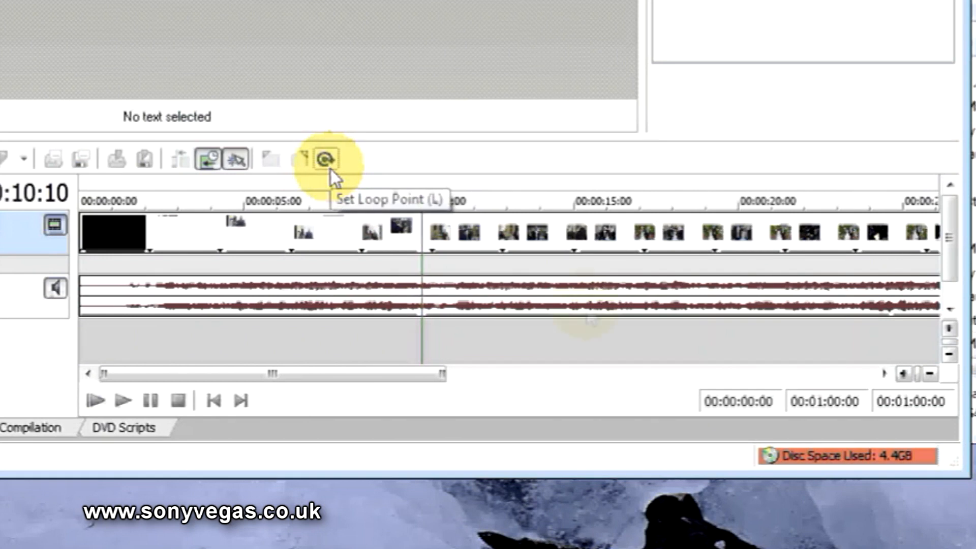
click(547, 263)
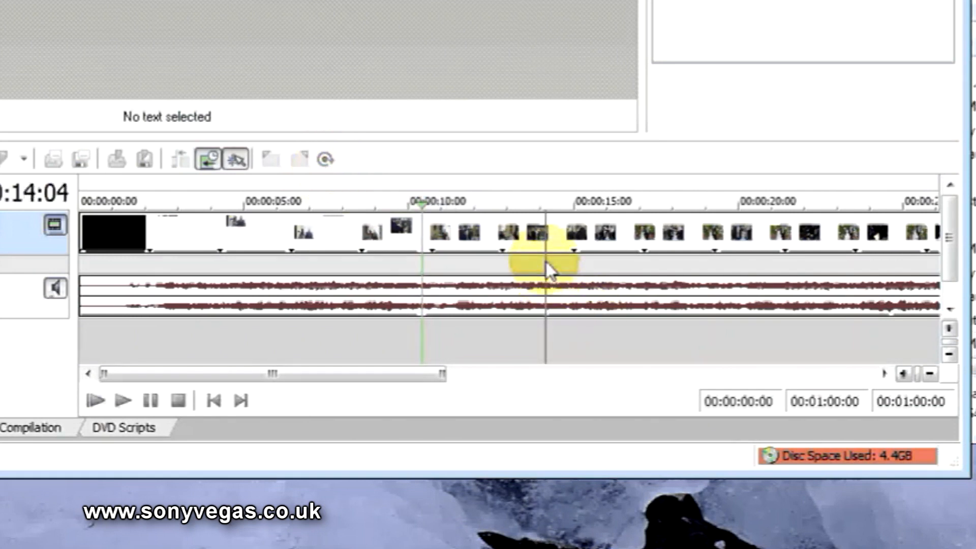
drag(419, 263, 347, 262)
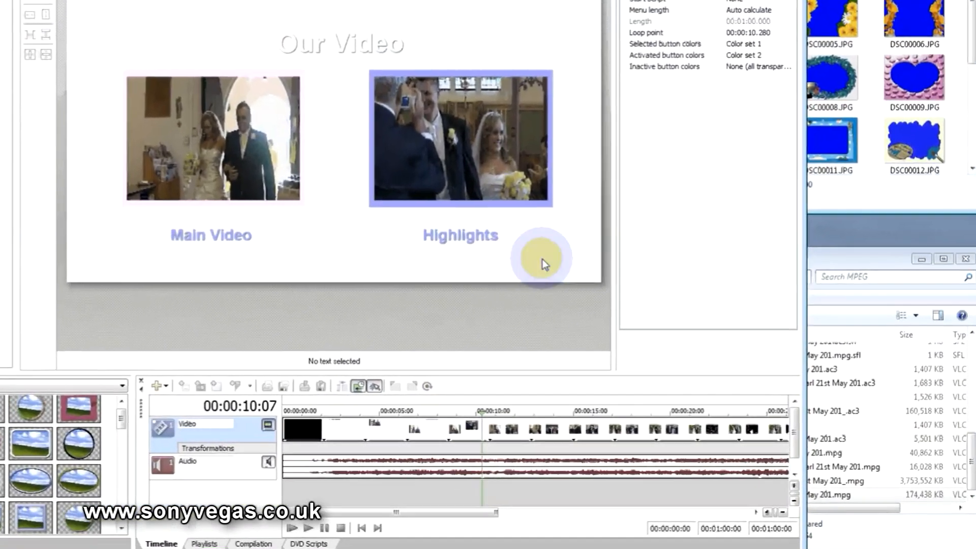
Step: Insert a submenu into the Our Video page and place its text-only button below and between Main Video and Highlights
right_click(634, 299)
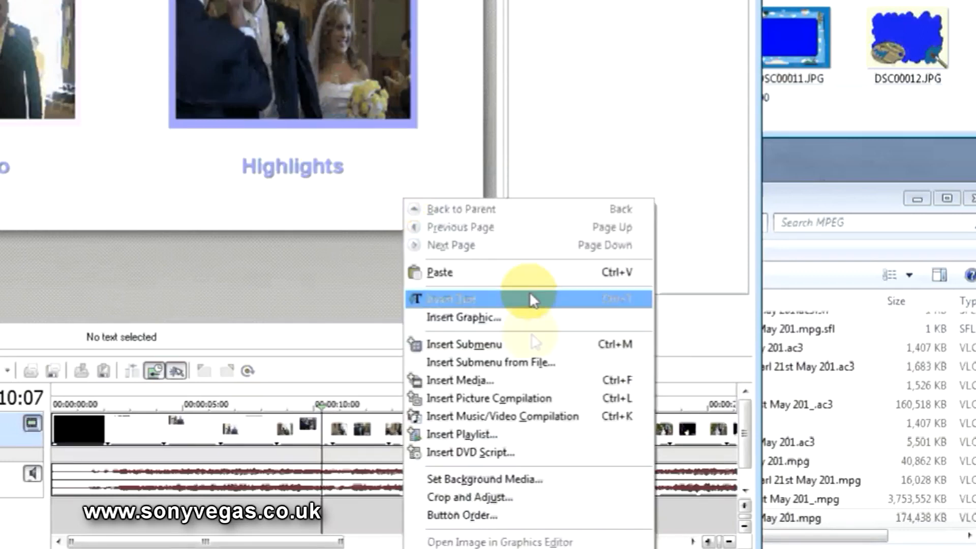
click(540, 345)
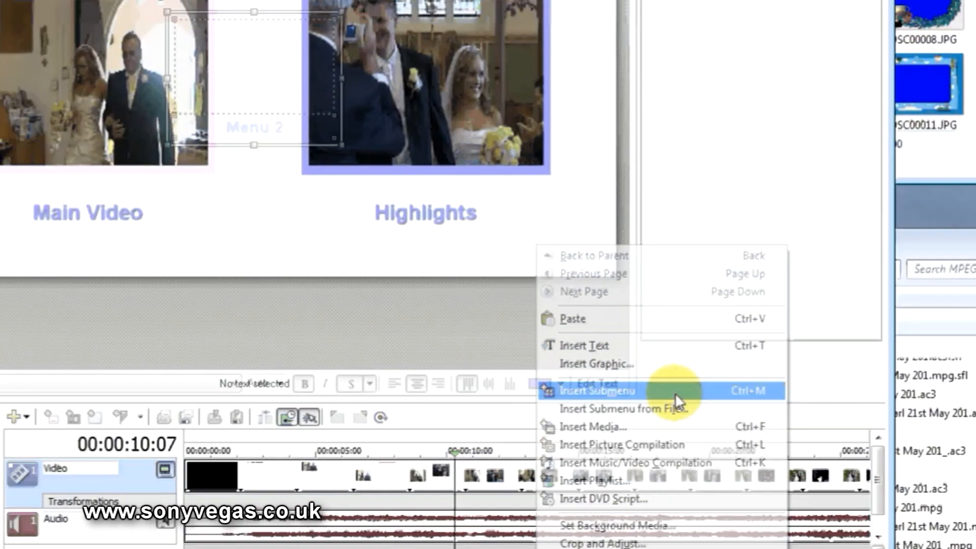
drag(99, 37, 125, 143)
drag(467, 268, 462, 288)
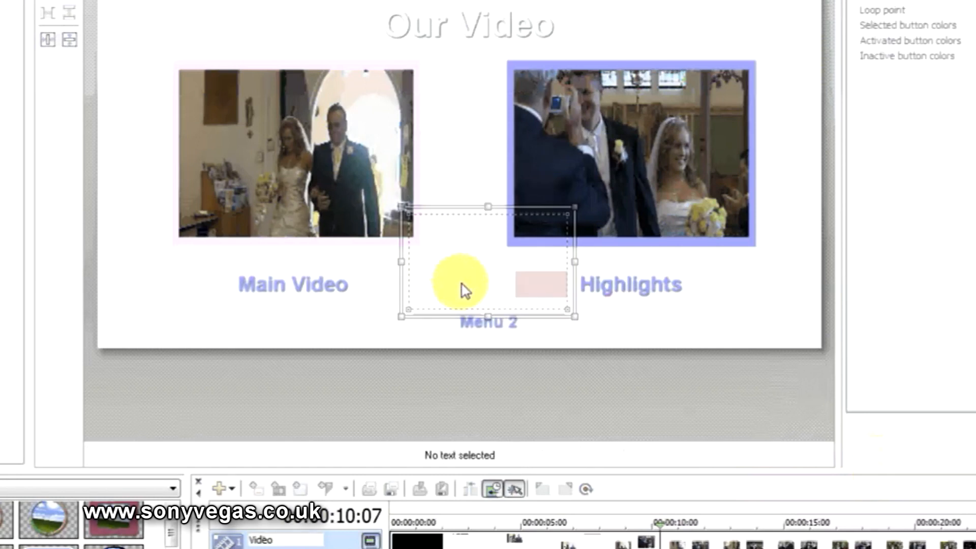
click(474, 322)
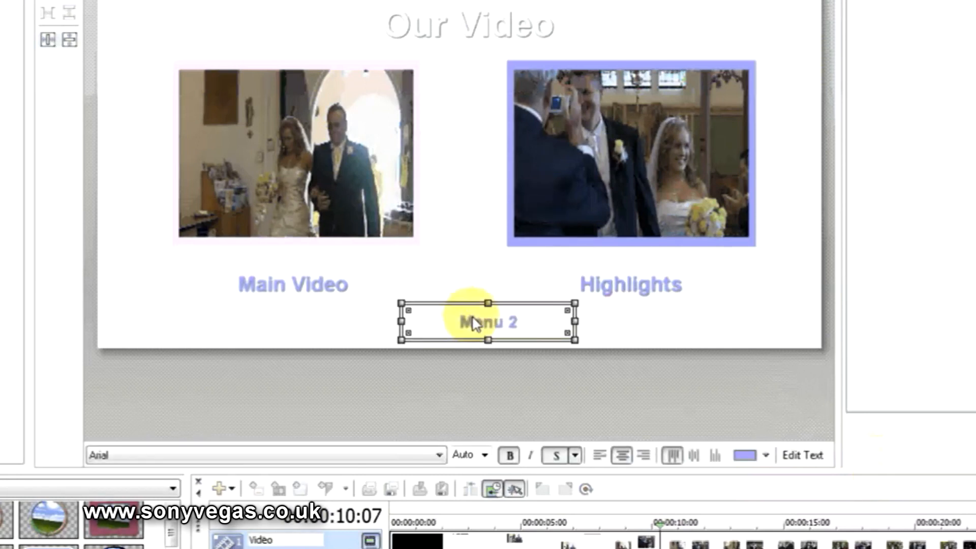
Step: Change the submenu button's text to Info and move it to the lower-right corner of the menu page
double_click(472, 318)
text(Info)
key(Escape)
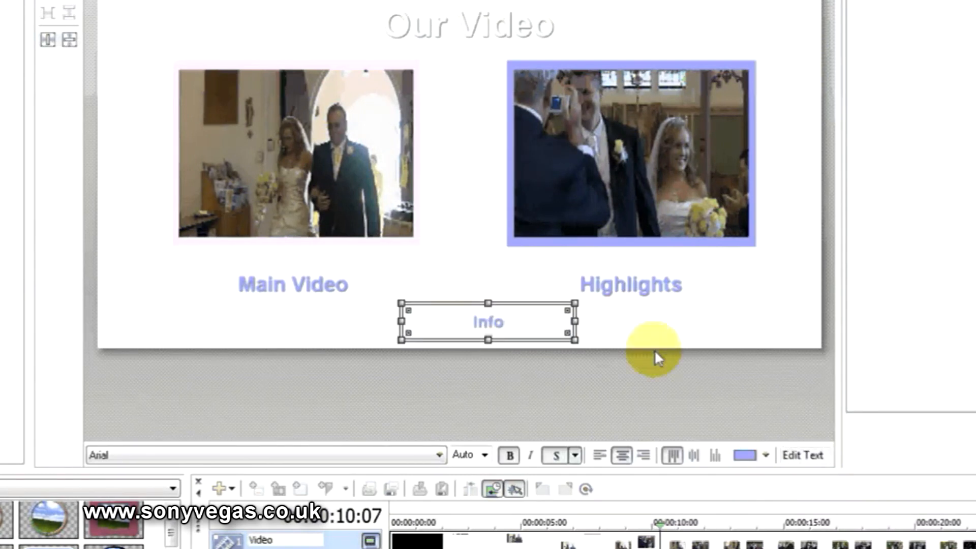
drag(575, 322, 772, 321)
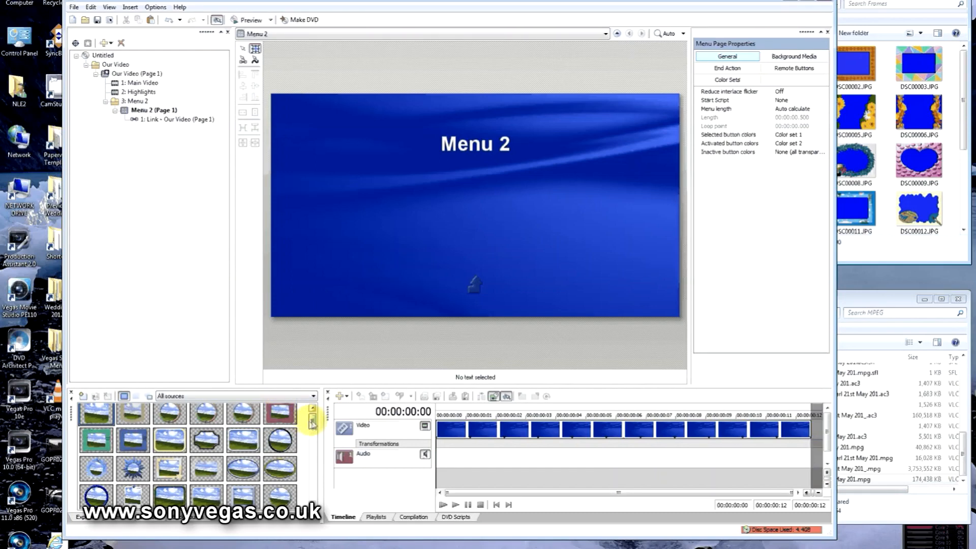
Step: Apply the black-and-white champagne glass picture as the background of the Menu 2 page
click(187, 517)
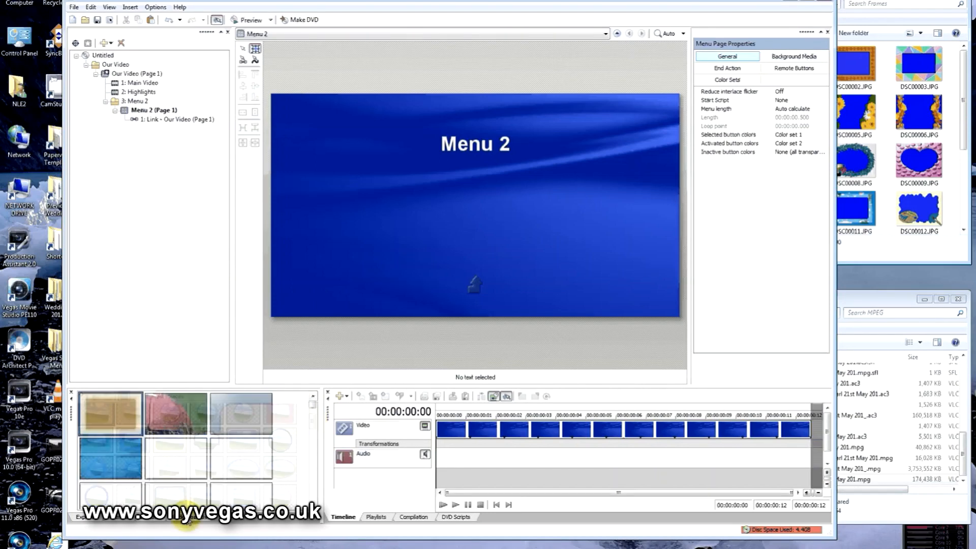
drag(314, 409, 313, 496)
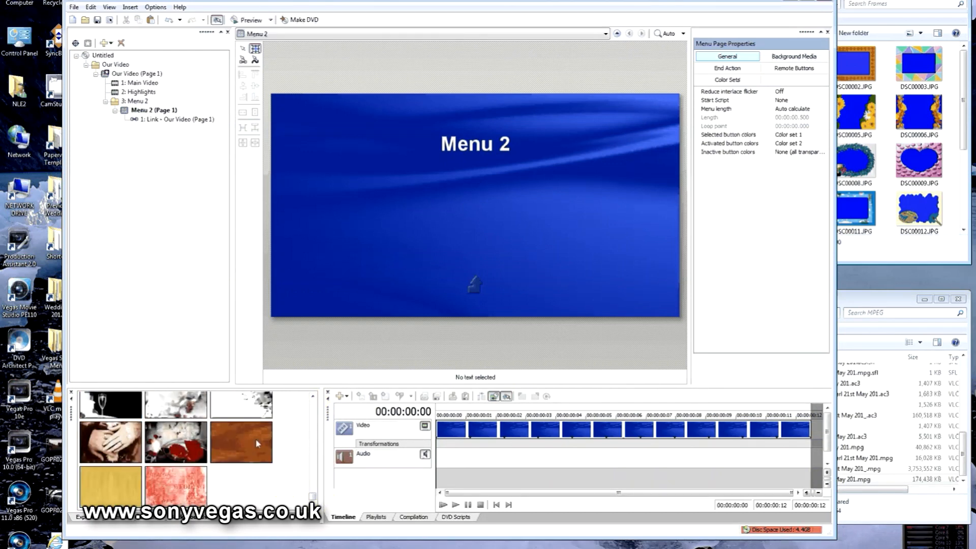
drag(115, 407, 542, 244)
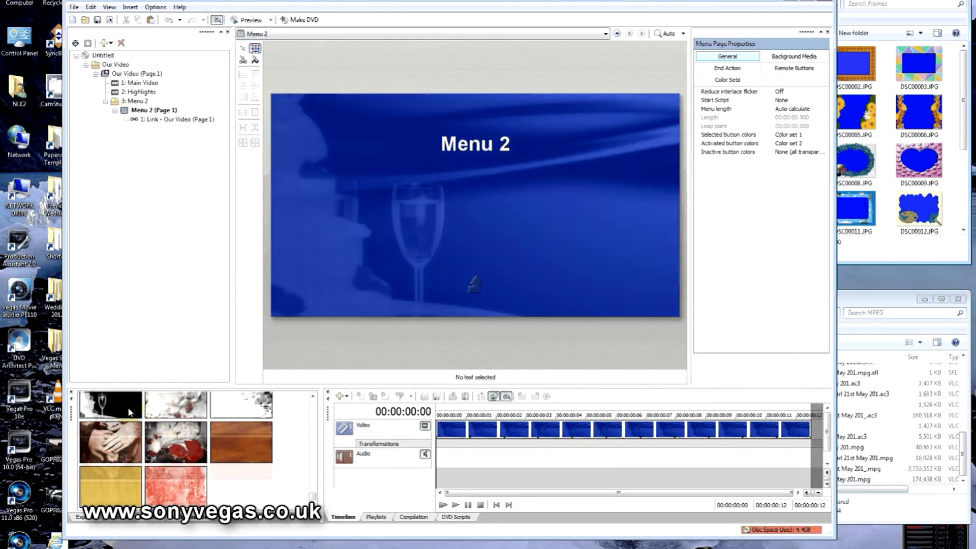
Step: Move the Menu 2 title toward the black area and replace its text with My Company, Blah Blah, Blah, Blah on separate lines
drag(475, 145, 528, 156)
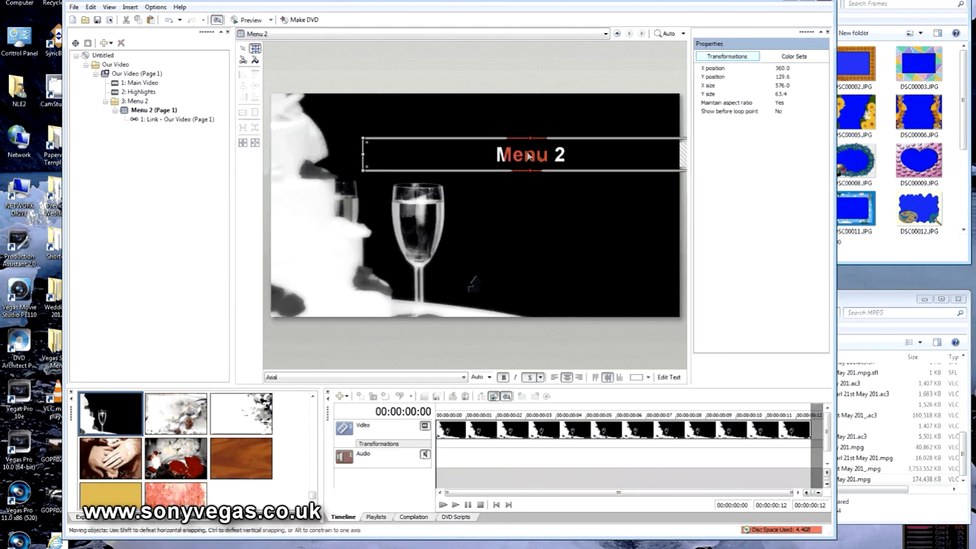
text(myCon)
text(pany)
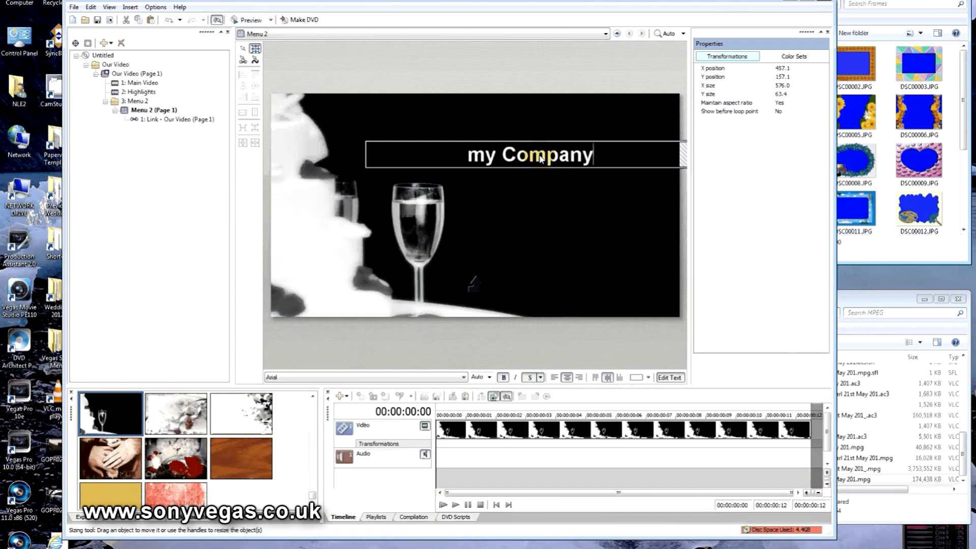
key(BackSpace)
text(M)
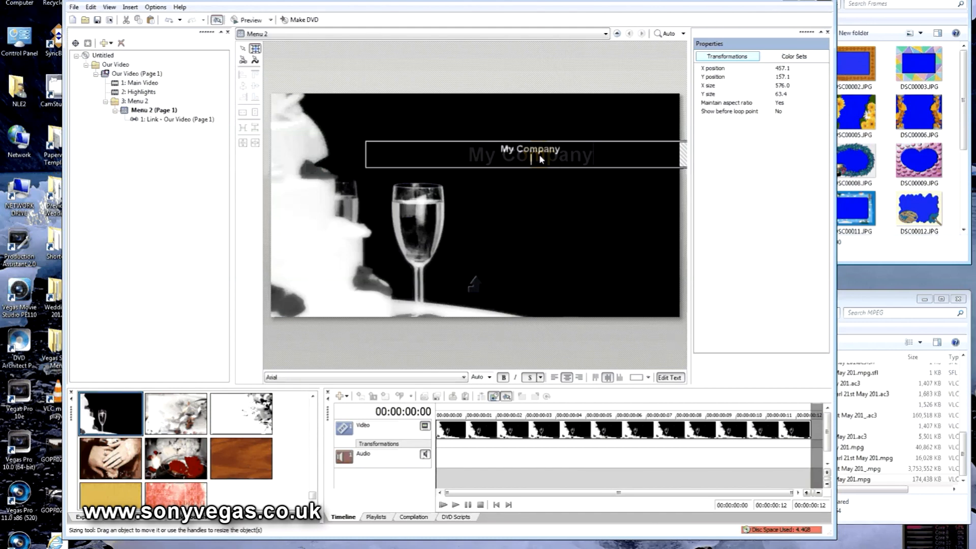
text(Blah Bla)
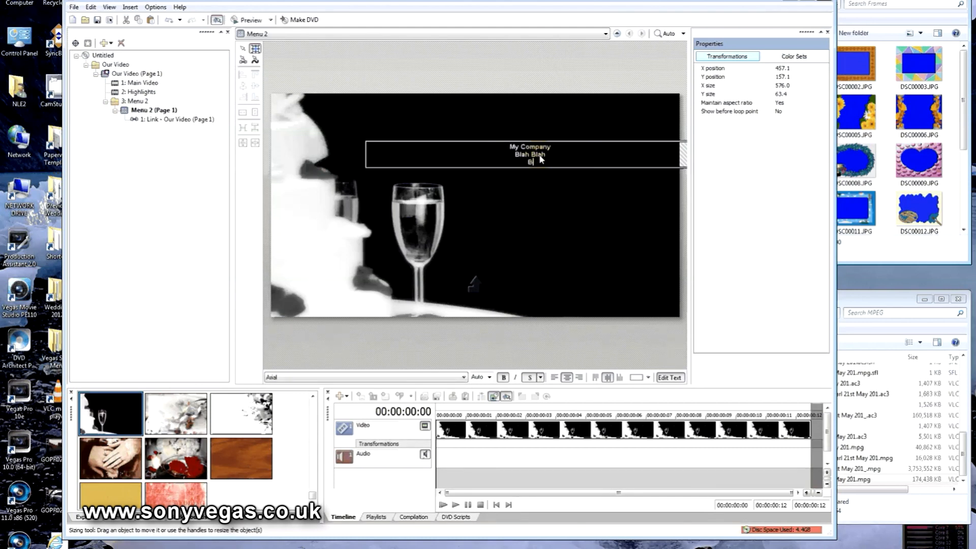
text(h)
Step: Enlarge the company text block to about 538 by 292 and move it left so it lies within the page
click(558, 146)
click(457, 120)
drag(364, 169, 385, 258)
drag(582, 201, 521, 198)
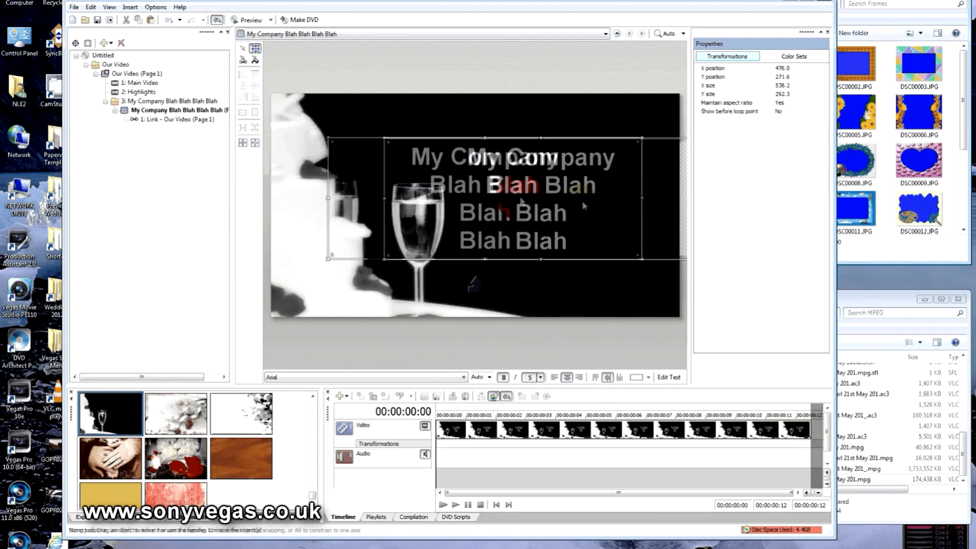
Step: Right-align the company text and position it in the black area to the right of the champagne glass
click(554, 377)
click(593, 342)
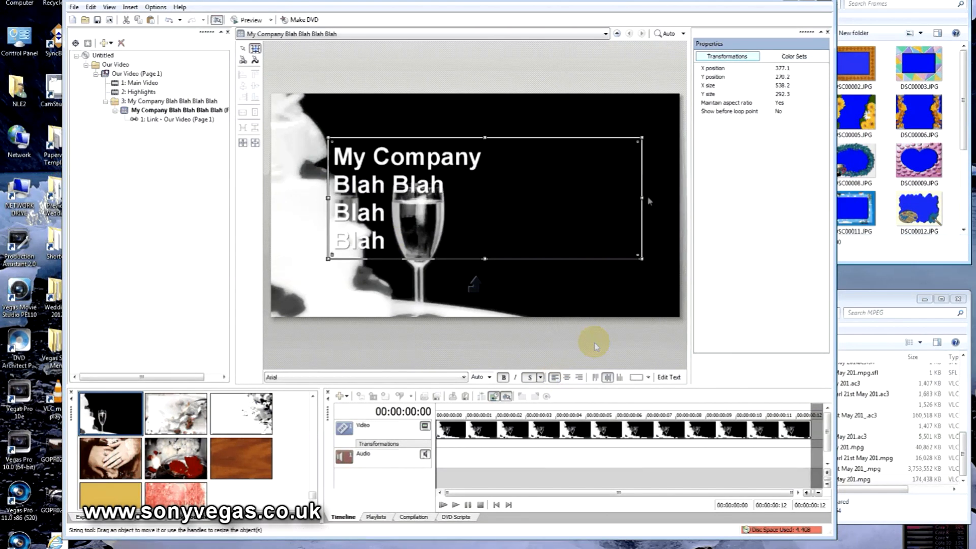
drag(642, 198, 622, 201)
click(579, 377)
click(608, 117)
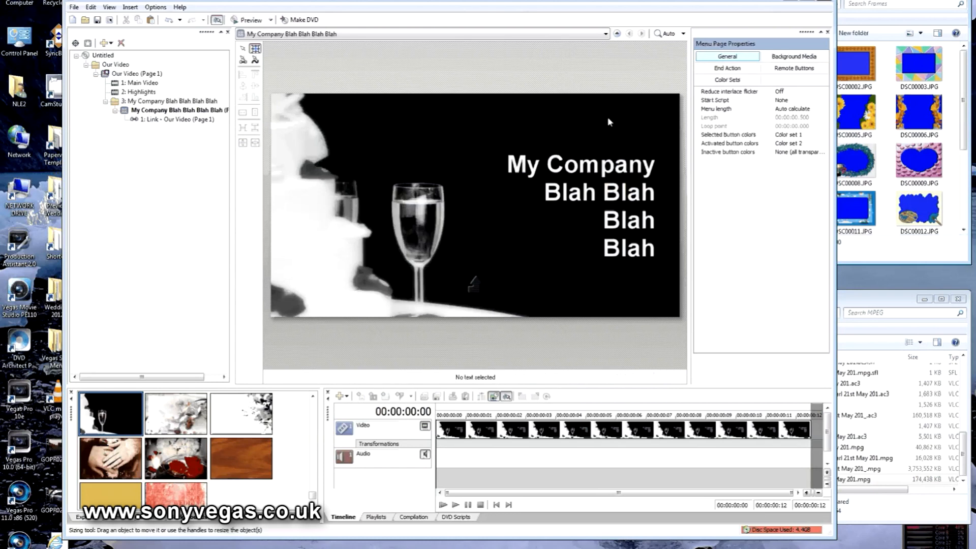
Step: Move the back-link button to just beneath the last line of the company text
click(471, 289)
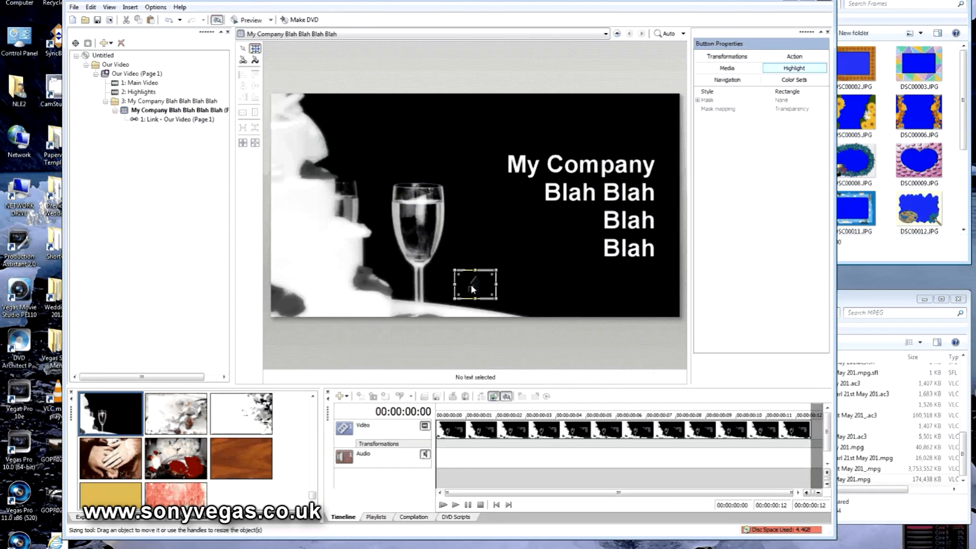
drag(471, 286, 630, 288)
Step: Browse the available button styles and themes, and follow the back-link button to the Our Video menu page
click(147, 518)
scroll(295, 455, down, 5)
scroll(295, 458, up, 6)
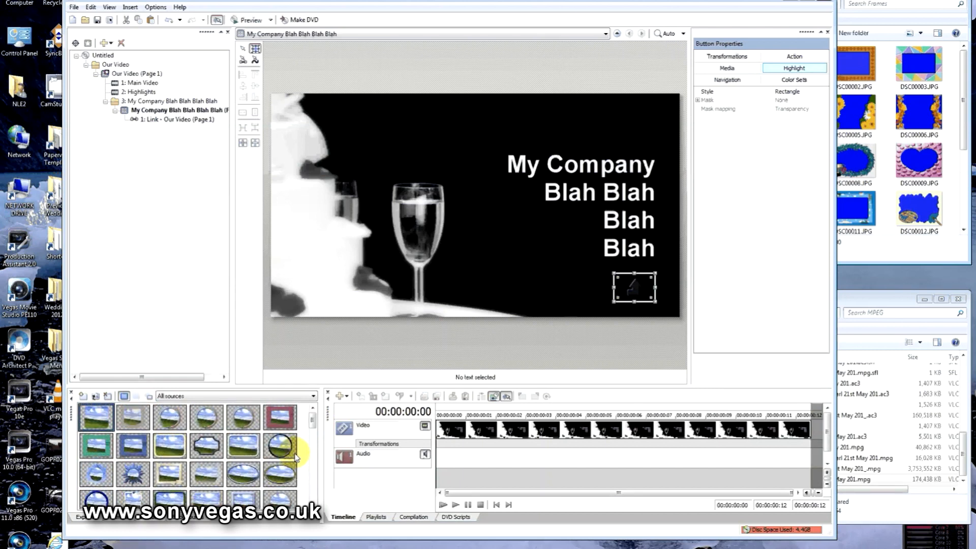
click(297, 396)
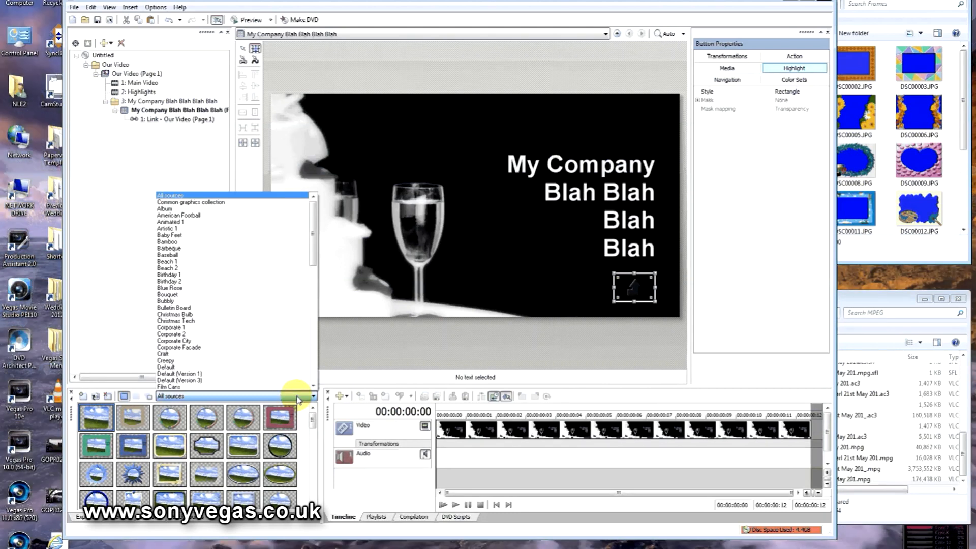
click(292, 395)
drag(314, 430, 323, 500)
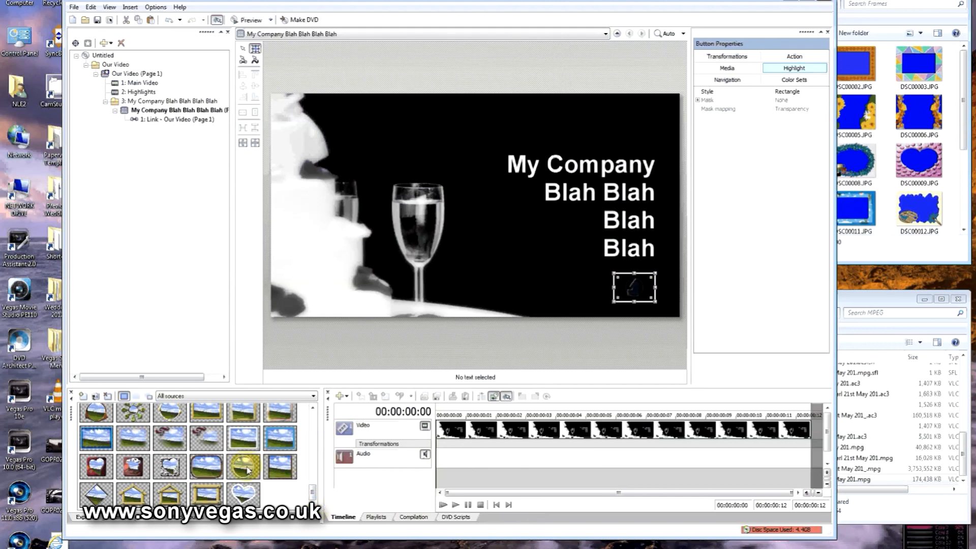
click(569, 303)
double_click(633, 287)
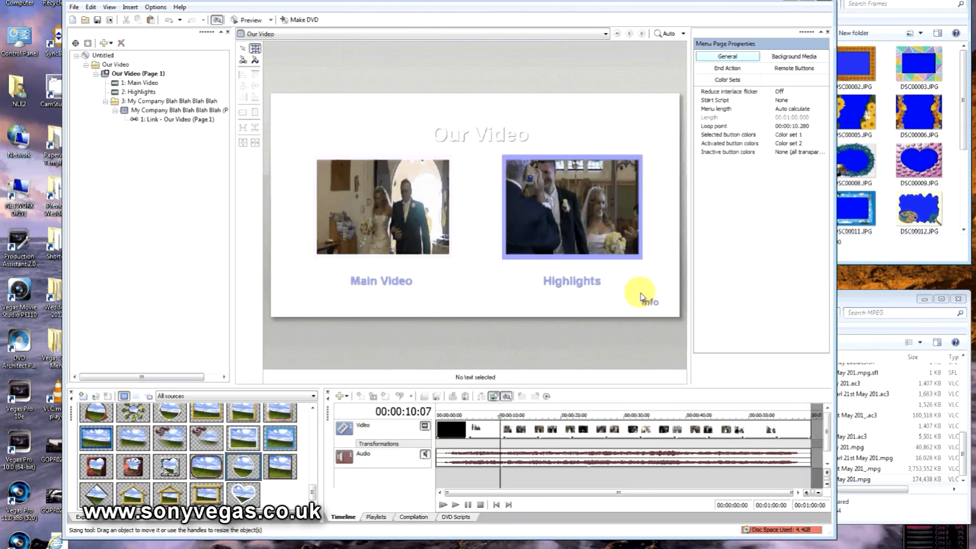